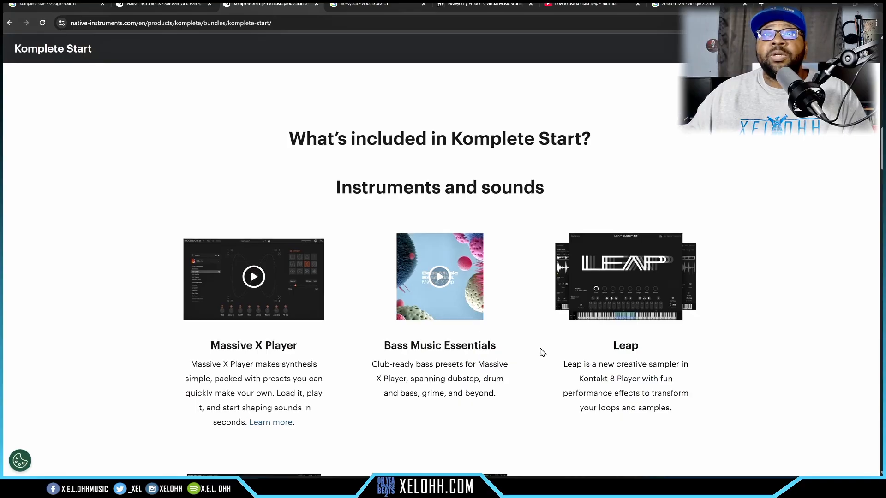
Step: Review the instruments and sounds included in Komplete Start, from Massive X Player through Factory Selection 2
scroll(542, 353, down, 1)
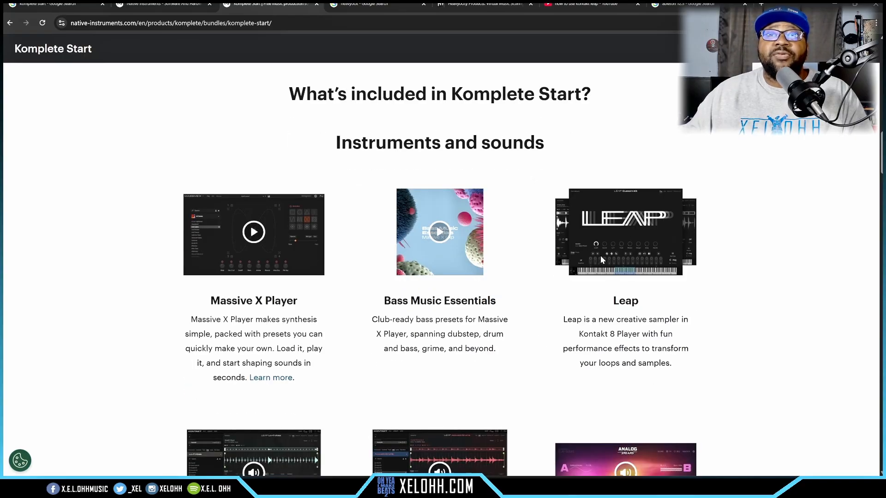
scroll(529, 323, down, 3)
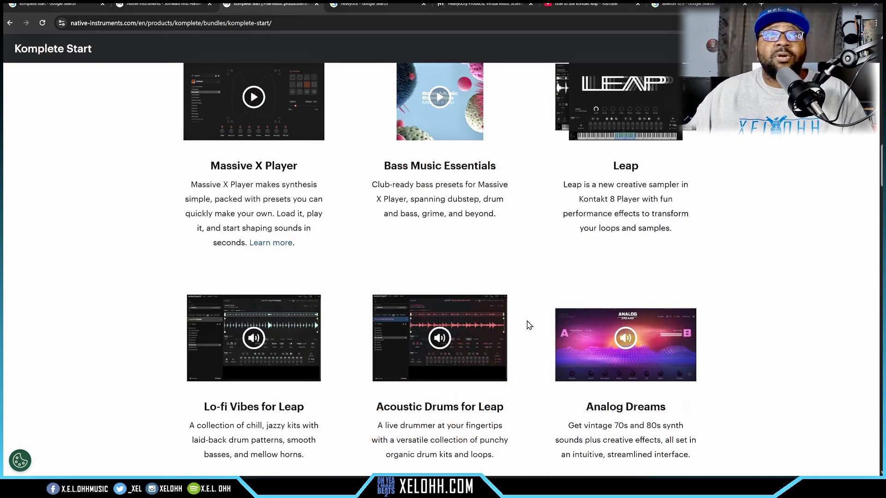
scroll(529, 325, down, 2)
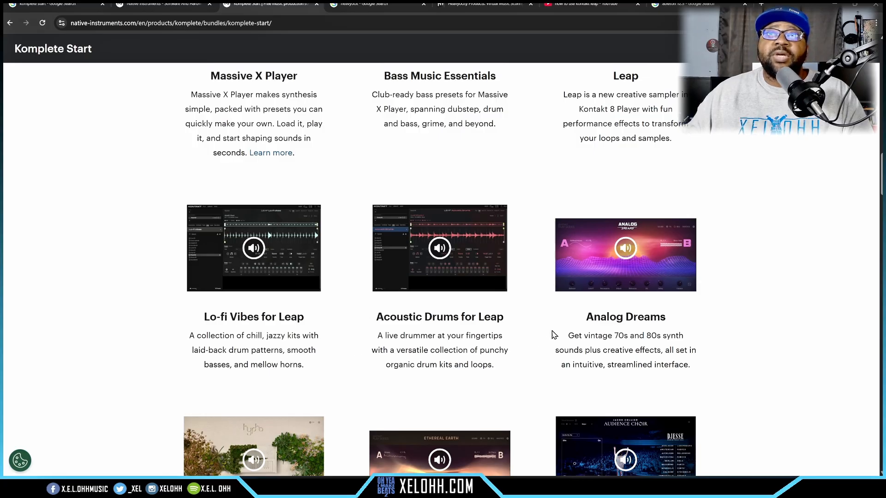
scroll(537, 316, down, 2)
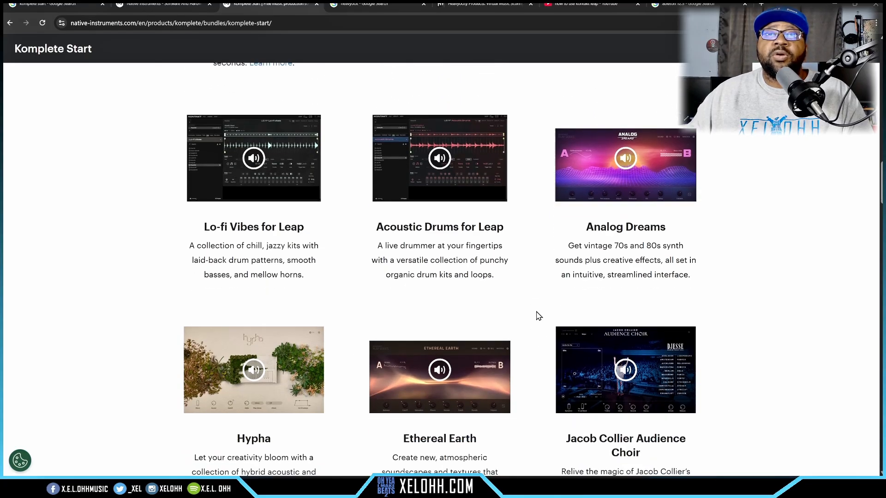
scroll(537, 317, down, 2)
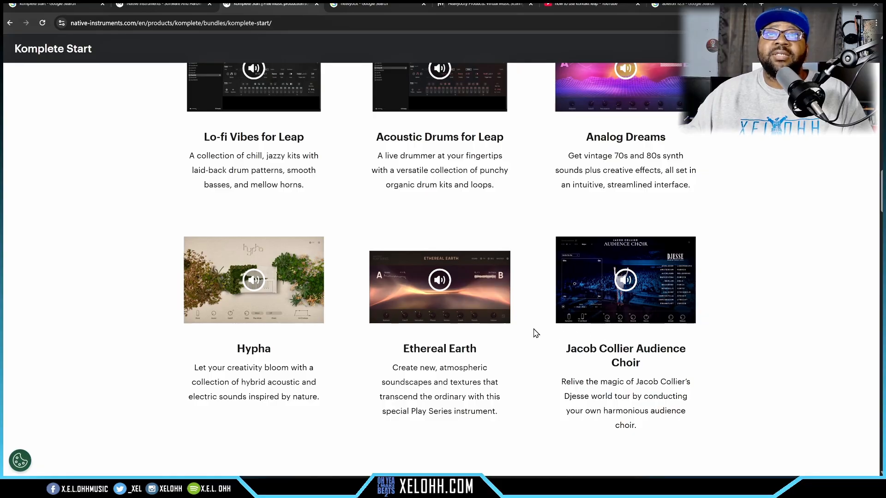
scroll(536, 332, down, 2)
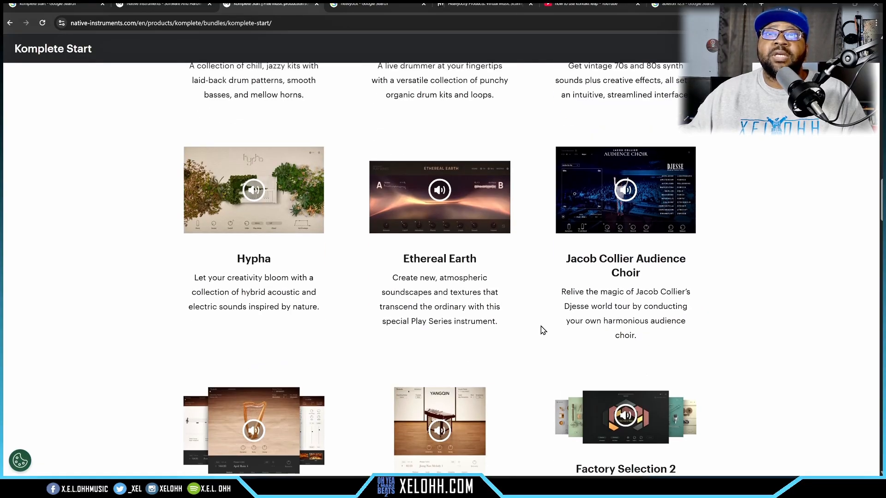
scroll(538, 332, down, 2)
scroll(540, 331, down, 2)
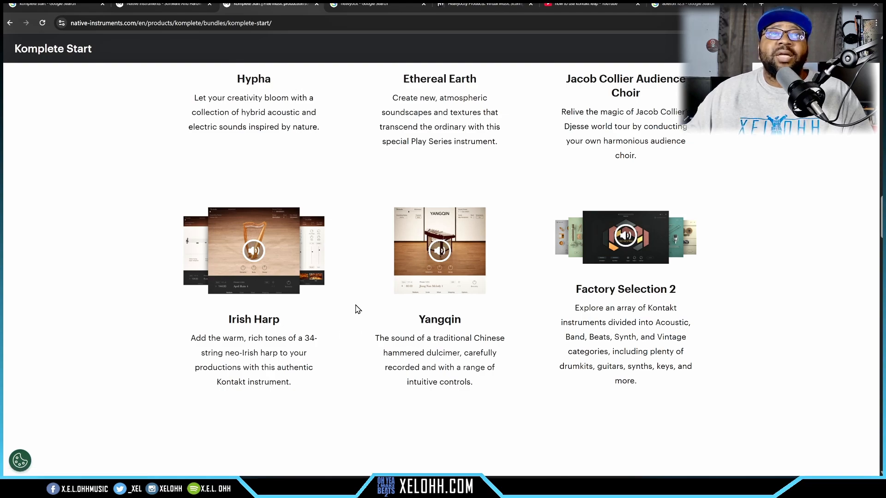
scroll(369, 318, down, 3)
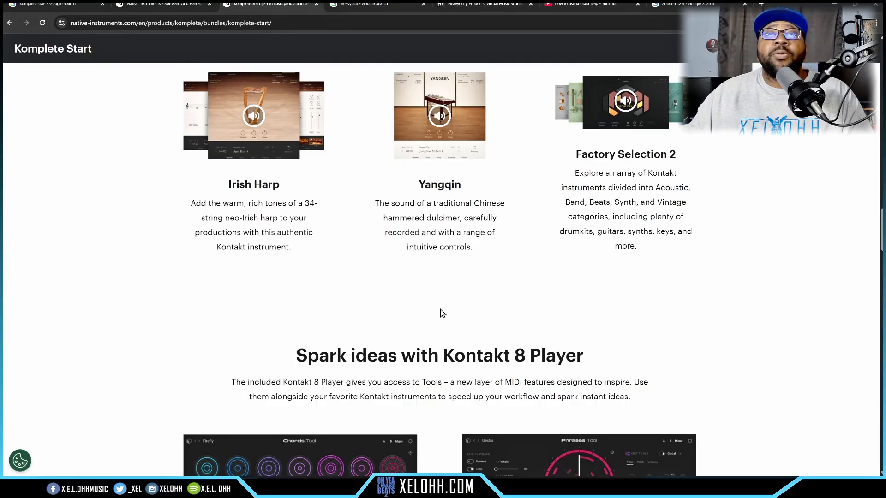
Step: Review the Kontakt 8 Player tools and the creative and studio effects included in Komplete Start
scroll(464, 314, down, 5)
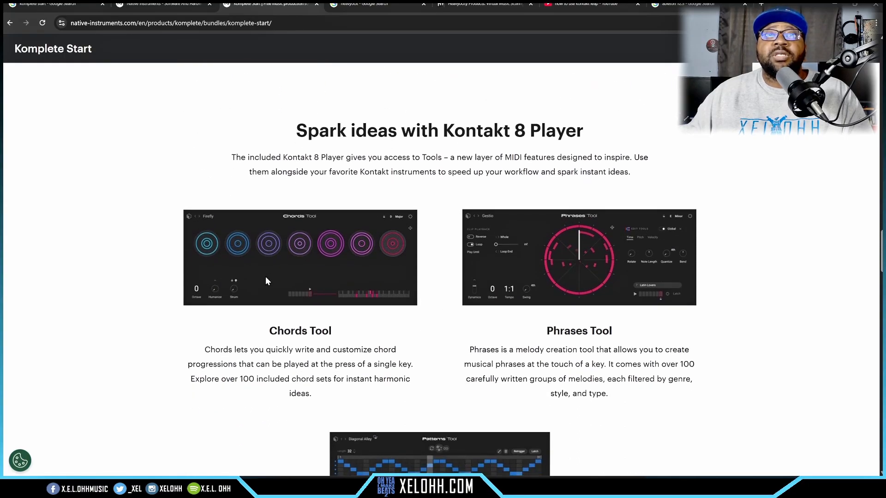
scroll(462, 323, down, 5)
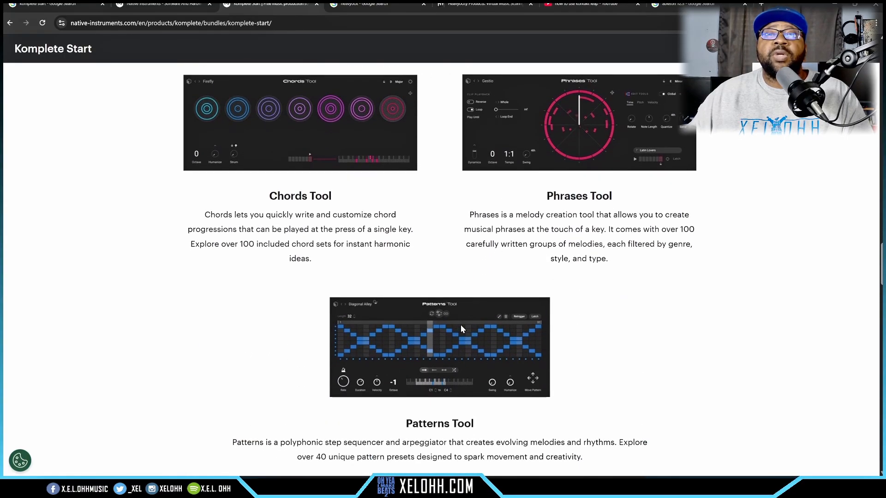
scroll(444, 277, down, 6)
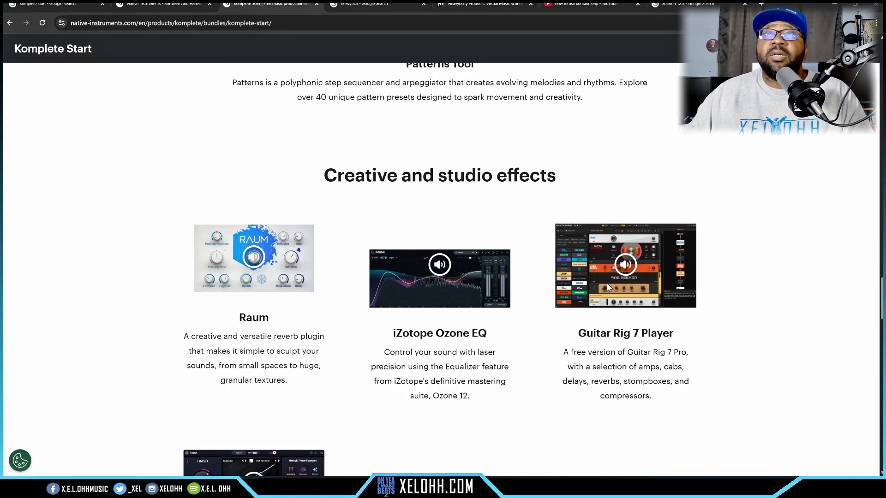
scroll(538, 292, down, 3)
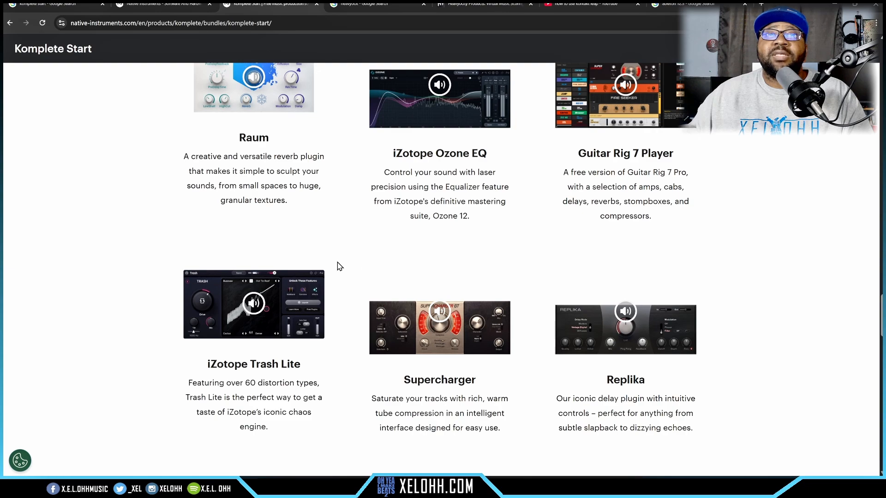
scroll(346, 264, down, 2)
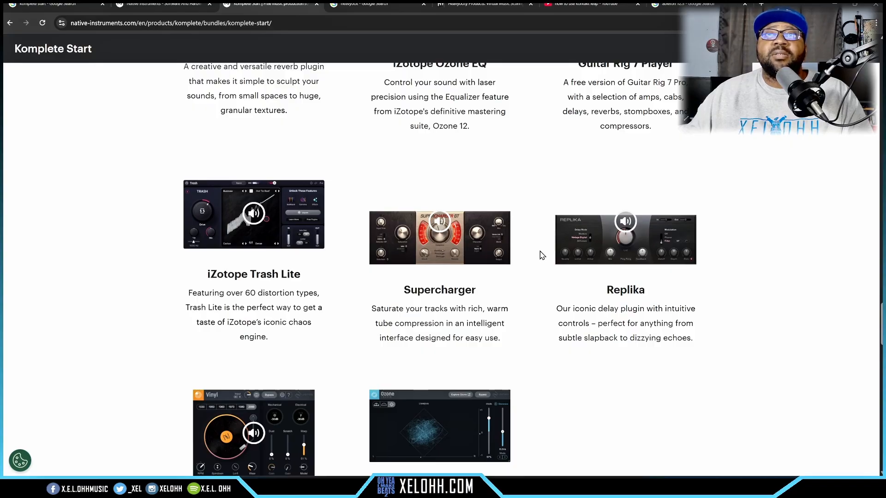
scroll(541, 256, down, 3)
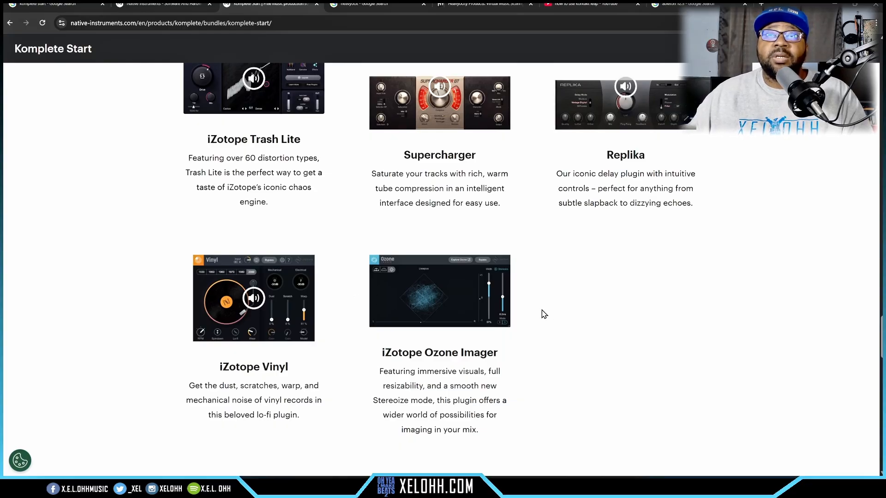
scroll(543, 314, down, 7)
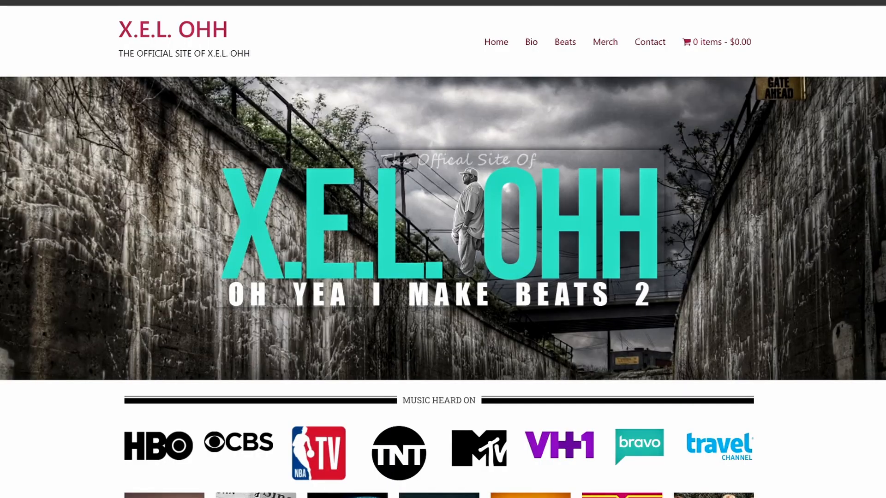
scroll(53, 170, down, 10)
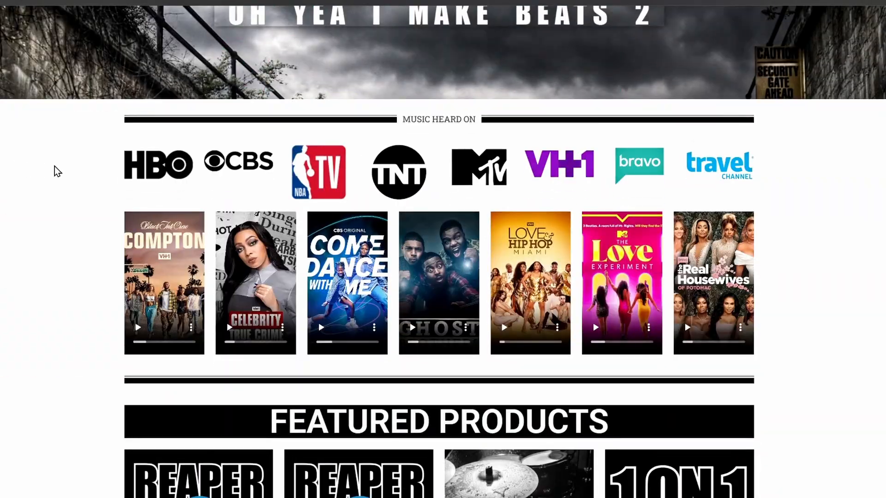
scroll(86, 186, down, 12)
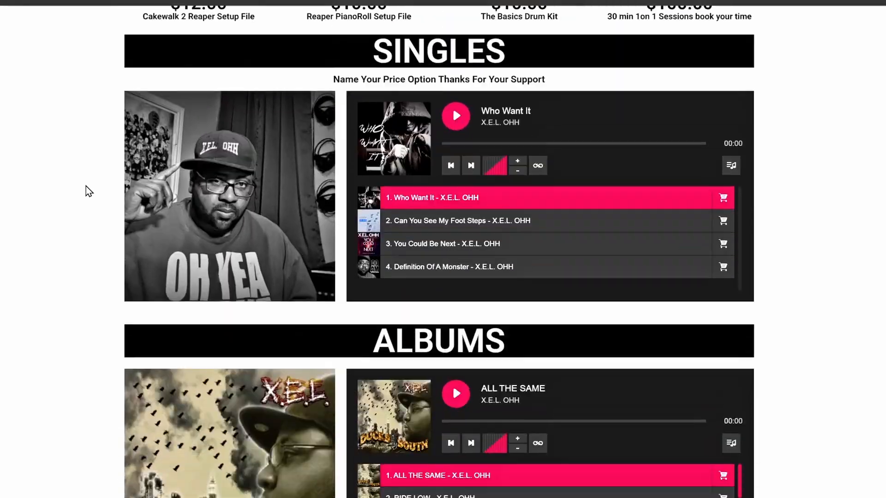
scroll(86, 186, down, 15)
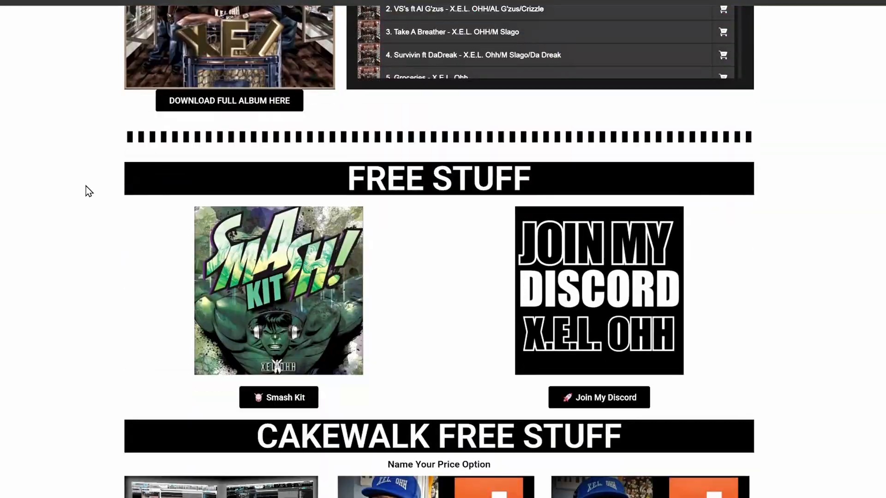
scroll(86, 186, down, 12)
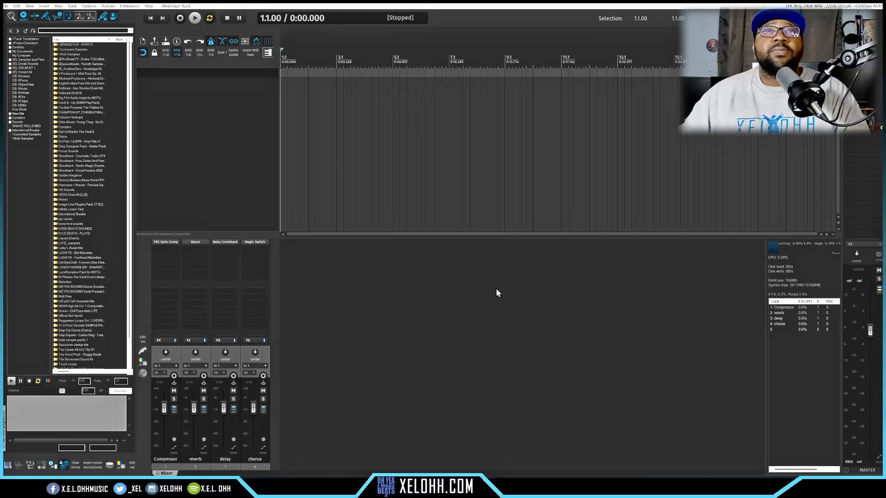
Step: In REAPER, insert the Kontakt 8 track template with 16 outs and move its plugin window clear of the track list
right_click(229, 99)
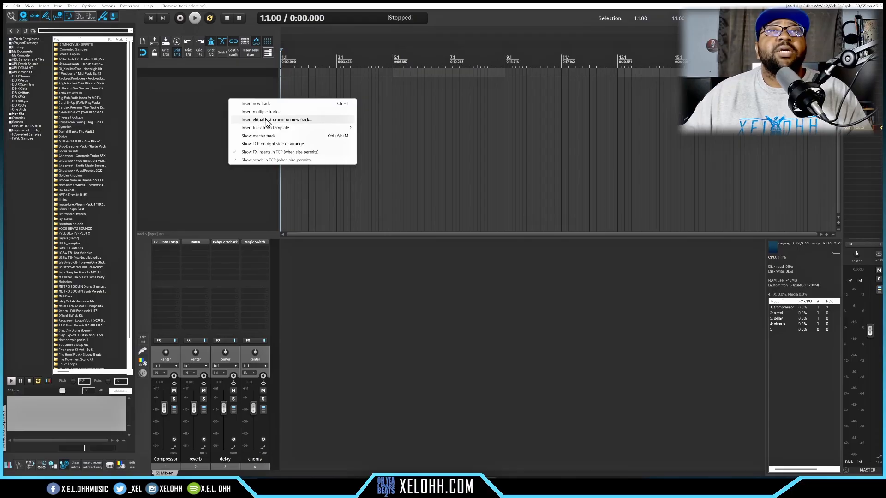
mouse_move(258, 128)
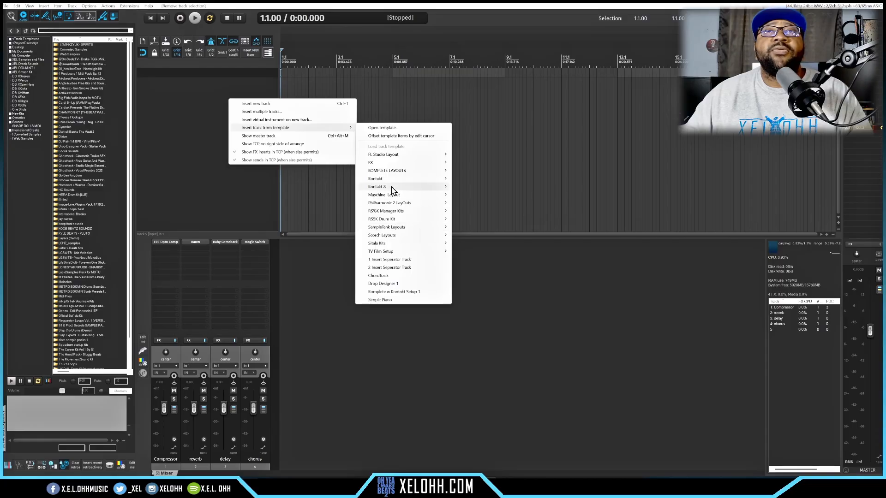
mouse_move(395, 188)
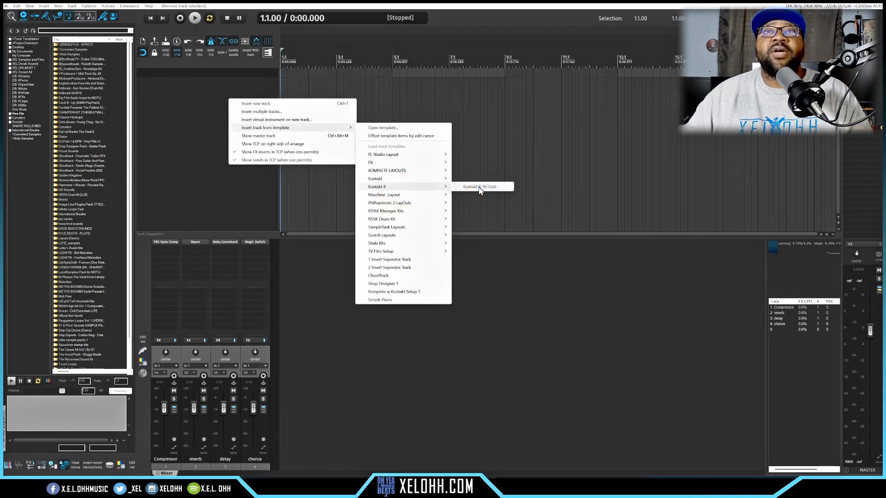
click(484, 187)
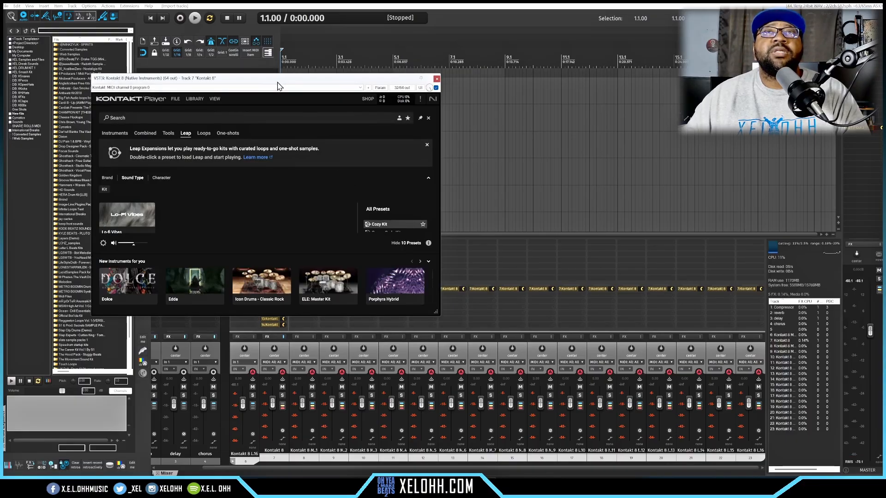
drag(279, 85, 476, 110)
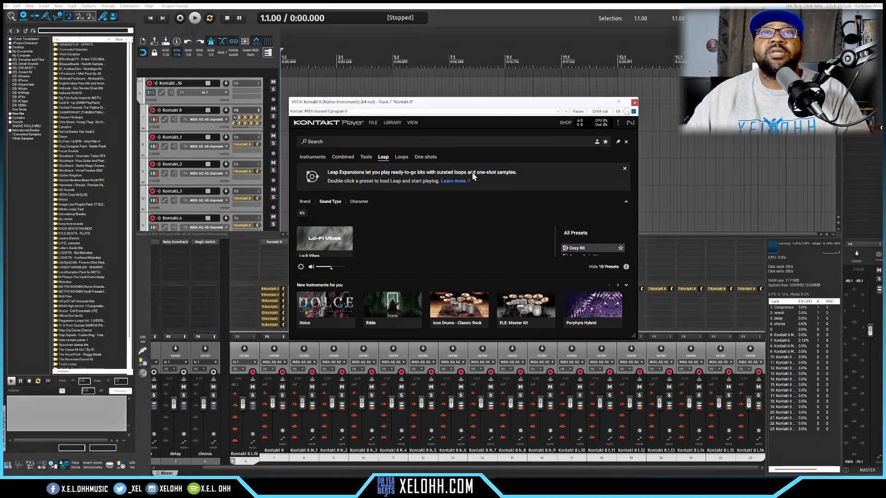
Step: Show the Instruments category in Kontakt Player's library browser, then close the browser and switch to Classic View
click(313, 157)
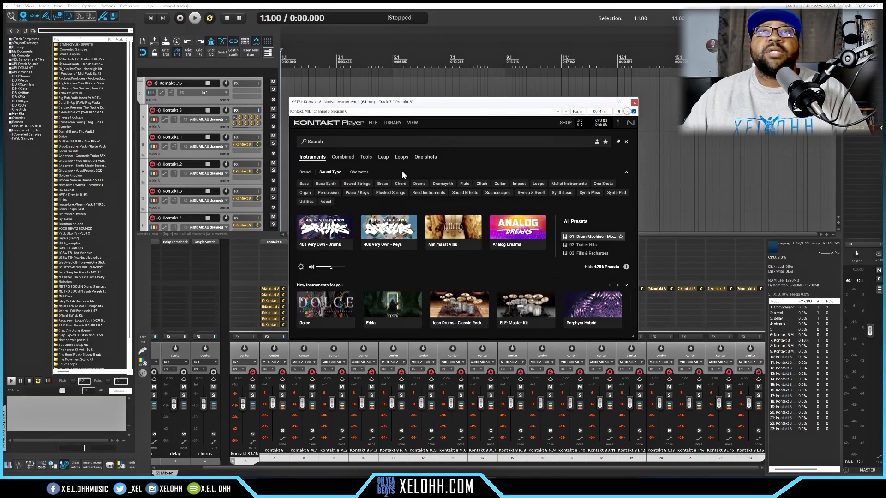
click(394, 123)
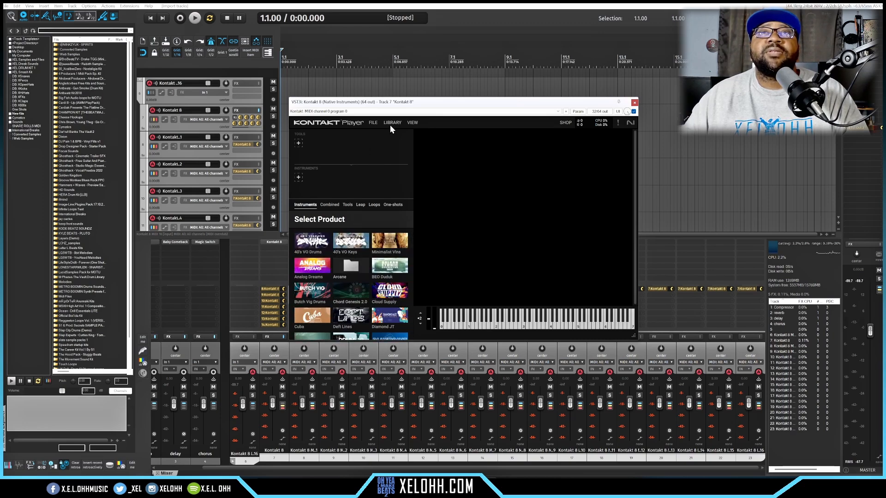
click(374, 122)
mouse_move(412, 123)
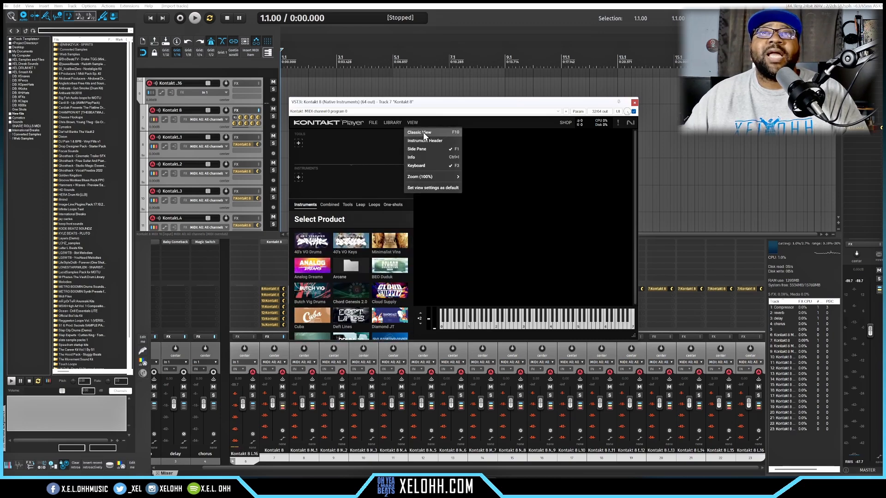
click(455, 134)
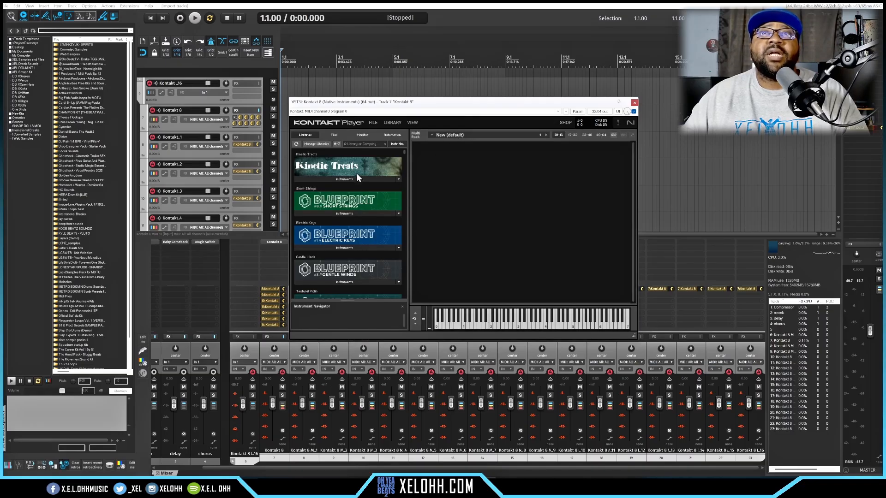
Step: Browse the installed instrument libraries in Kontakt Player, from the Blueprint series through the Roots and orchestral titles
scroll(372, 214, down, 6)
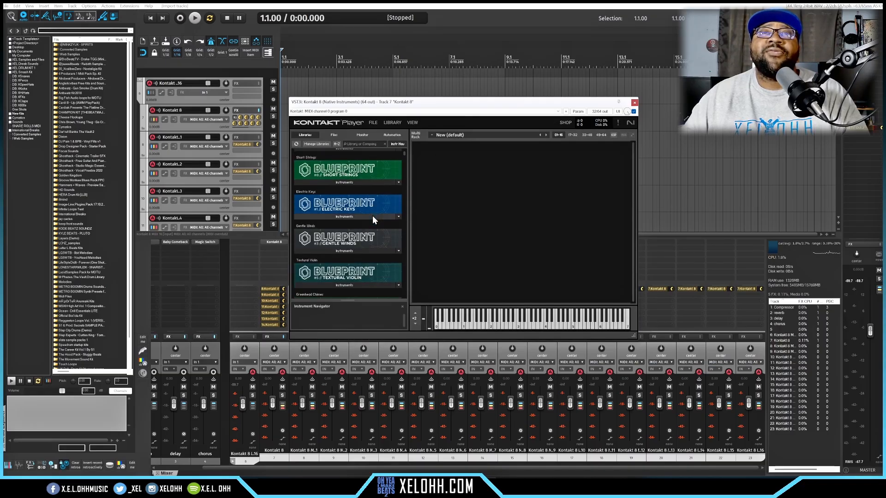
scroll(371, 217, down, 5)
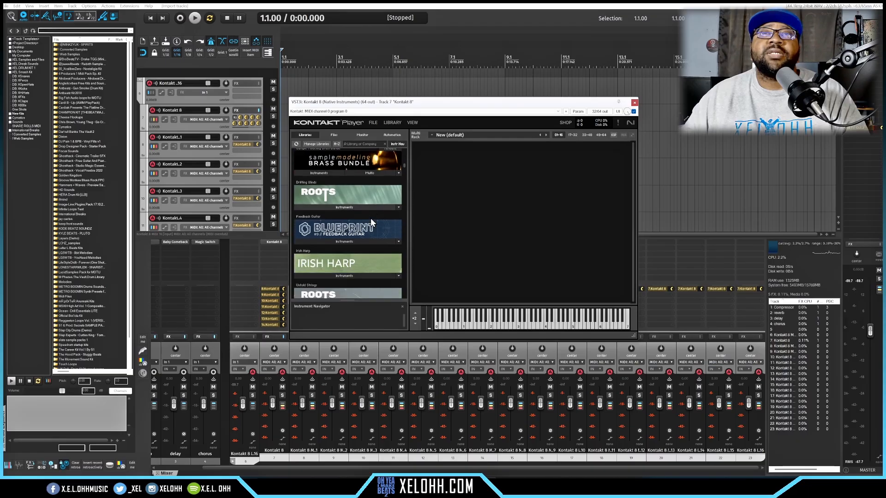
scroll(370, 218, up, 2)
scroll(349, 212, down, 10)
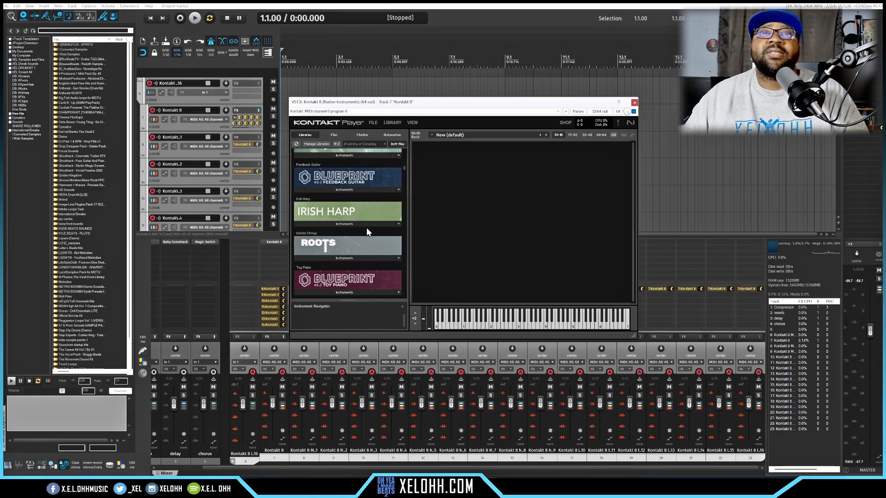
scroll(366, 229, up, 10)
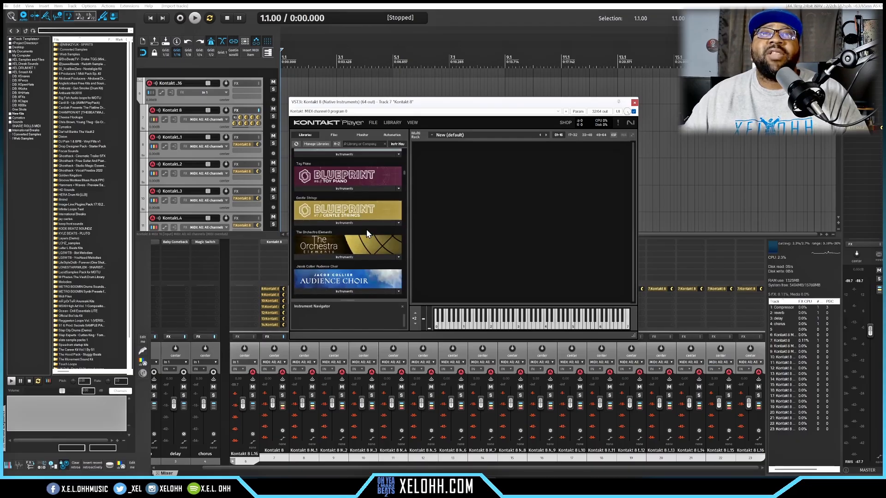
scroll(366, 229, up, 8)
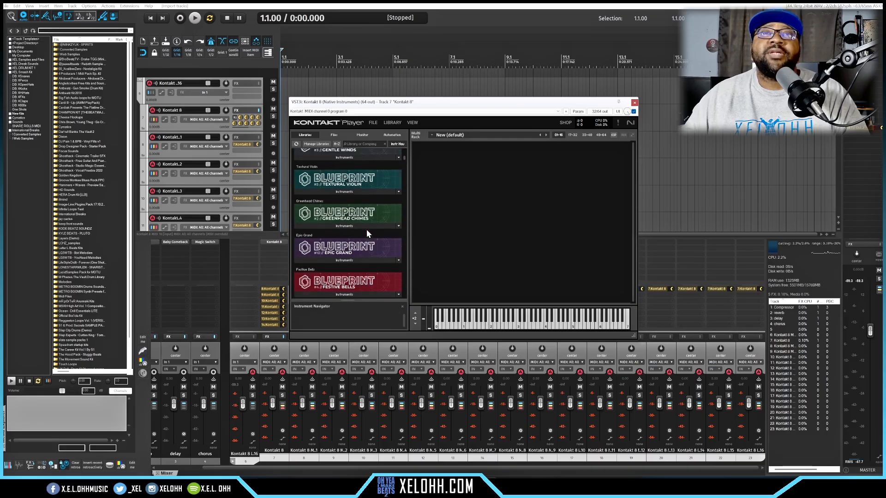
scroll(358, 221, up, 3)
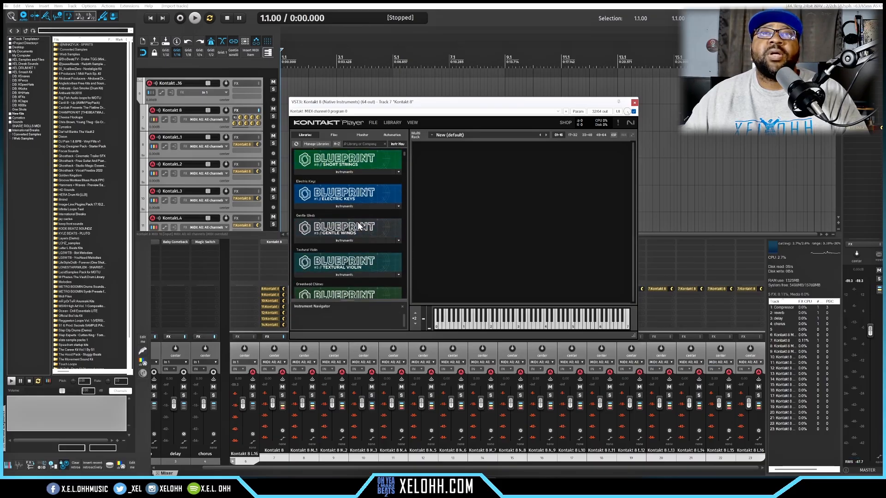
Step: Load Analog Dreams from the Play Series Selection library and audition it on the on-screen keyboard
scroll(358, 222, down, 10)
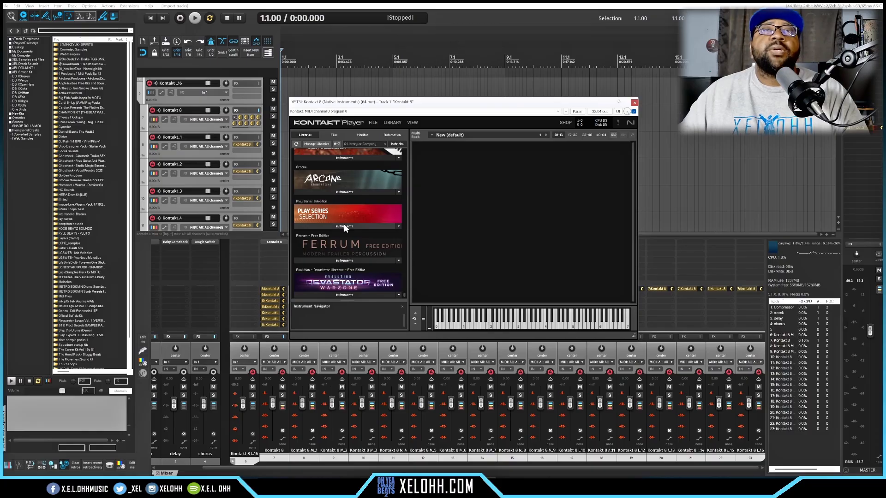
click(345, 226)
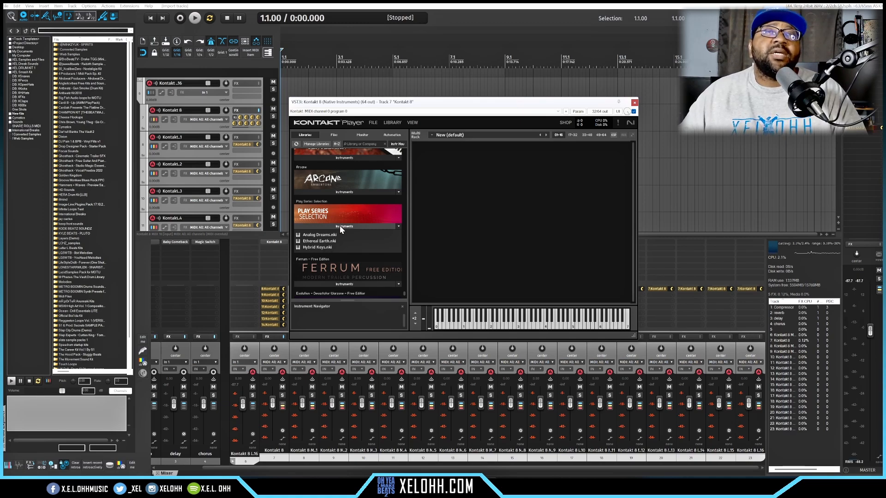
double_click(308, 235)
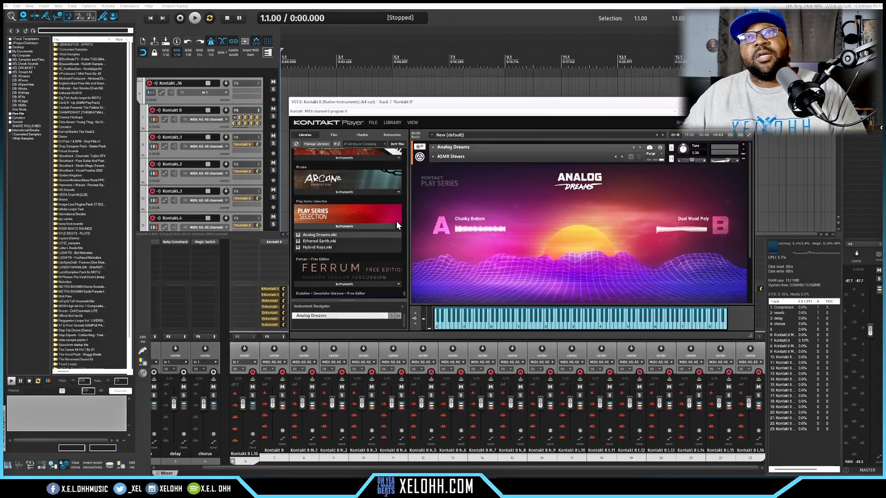
click(544, 326)
click(573, 326)
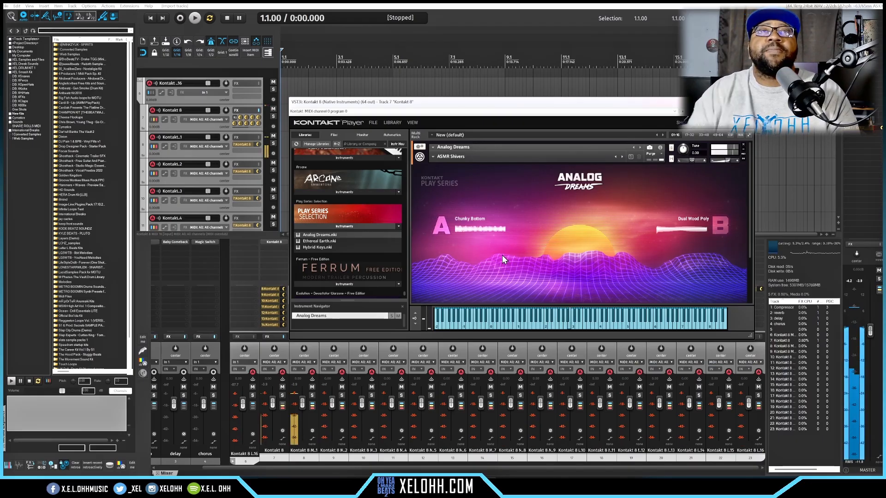
Step: Switch Analog Dreams to the Blurry Skies preset from the Pads category and close the plugin window
click(432, 157)
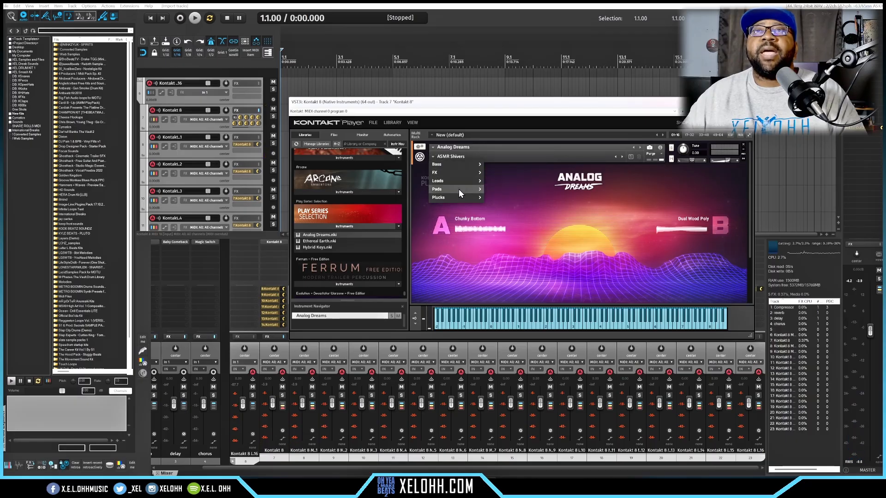
mouse_move(476, 189)
click(507, 193)
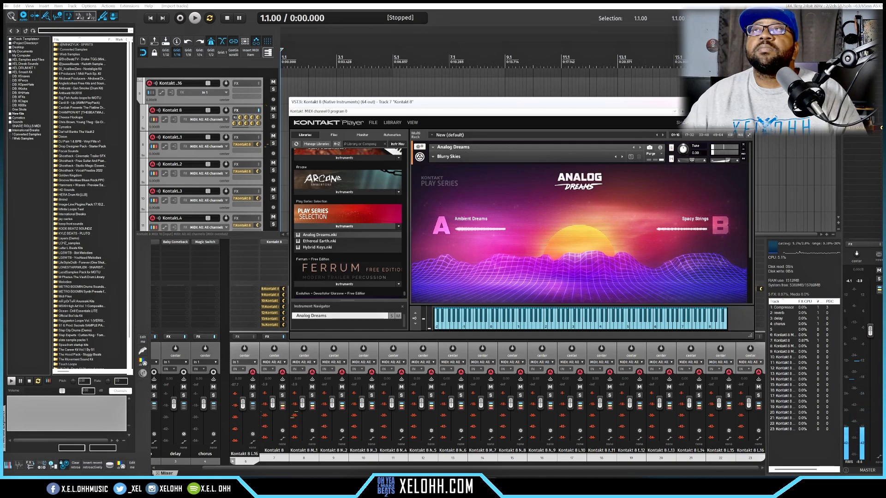
click(746, 102)
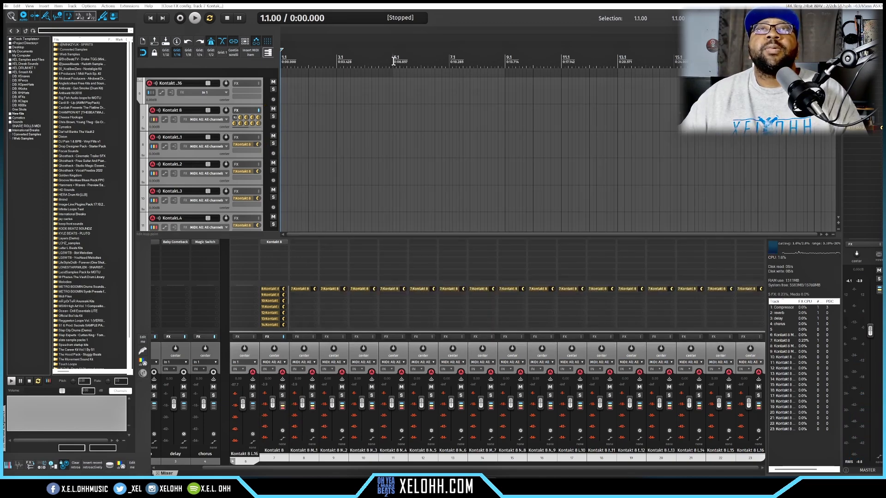
Step: Create a MIDI item spanning measures 1 to 5 on the first Kontakt 8 MIDI track and record a chord progression into it
drag(393, 62, 282, 61)
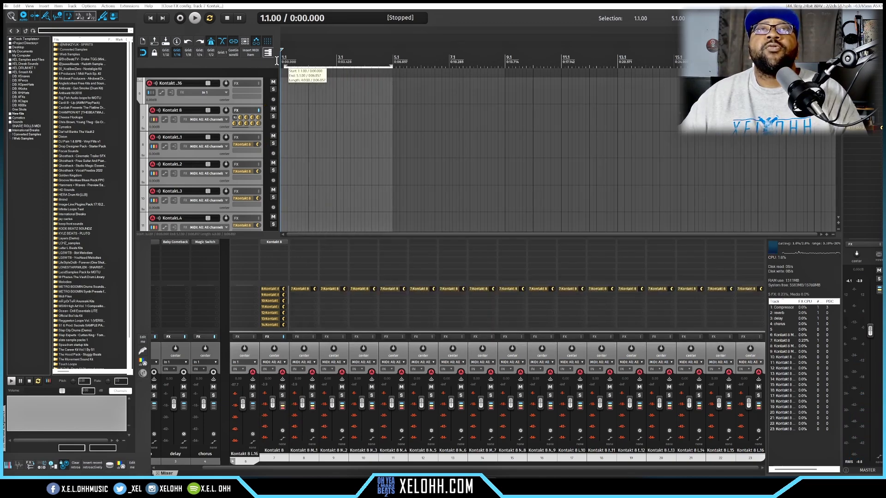
double_click(283, 144)
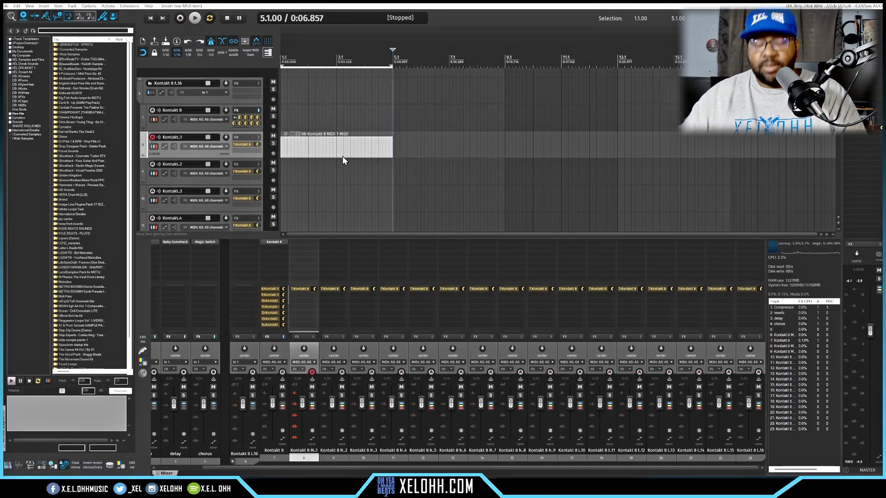
key(w)
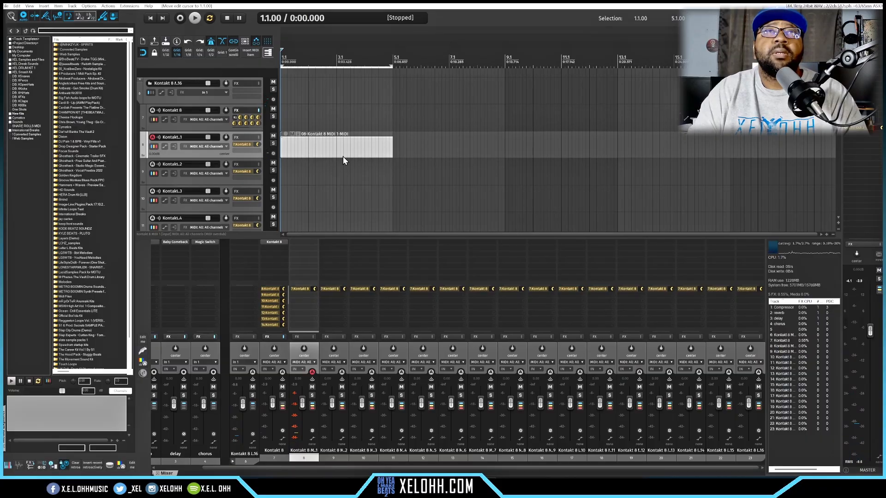
key(ctrl+r)
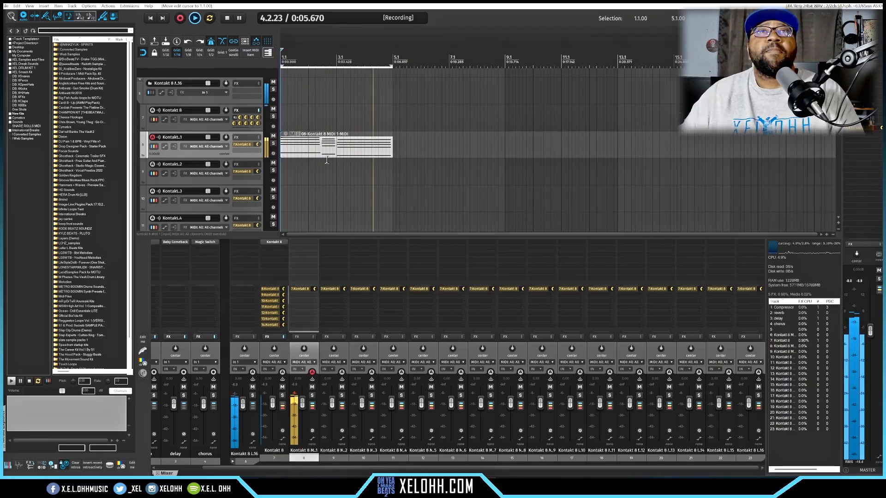
key(space)
Step: Open the recorded item in the MIDI editor and adjust the timing of the second and third chords
double_click(329, 147)
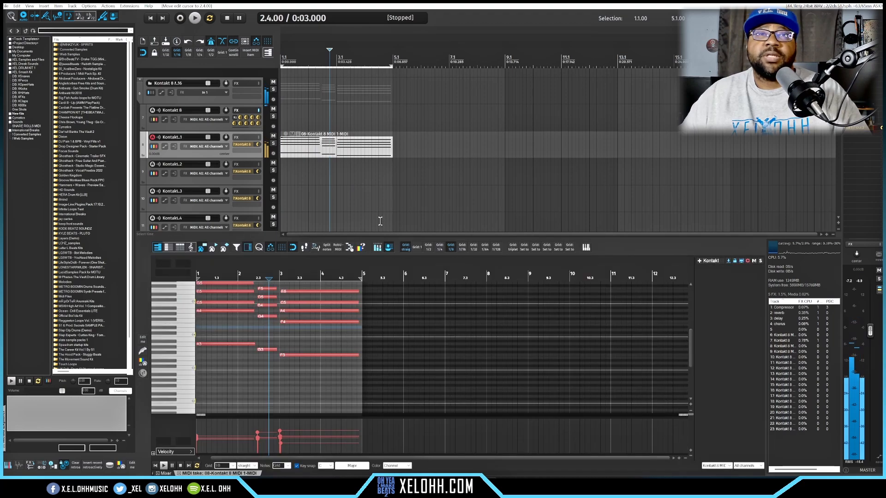
double_click(333, 147)
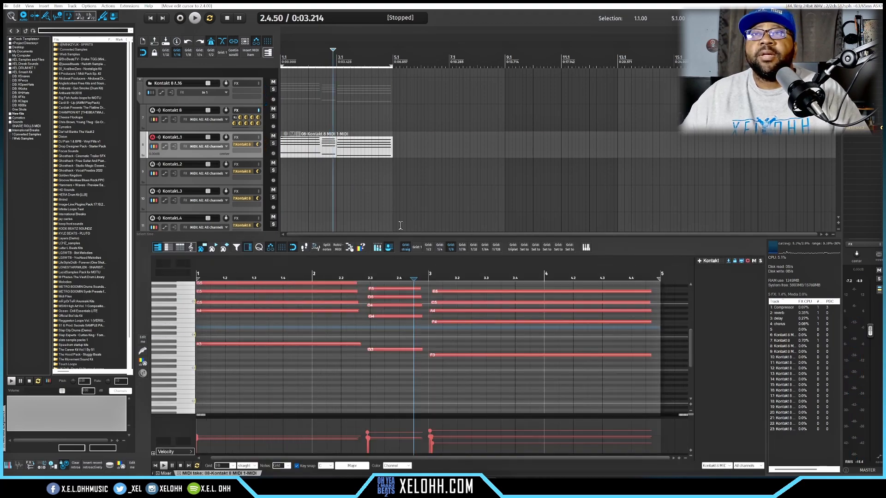
scroll(538, 333, up, 1)
scroll(539, 337, up, 3)
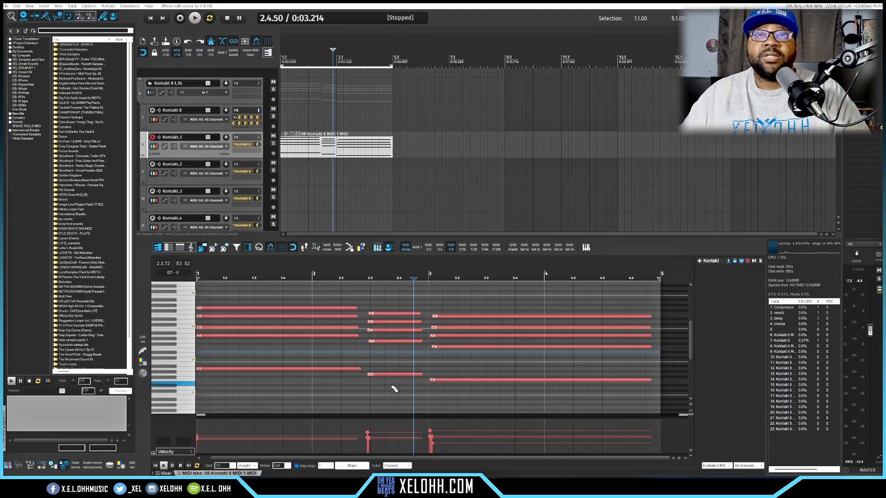
drag(393, 385, 398, 286)
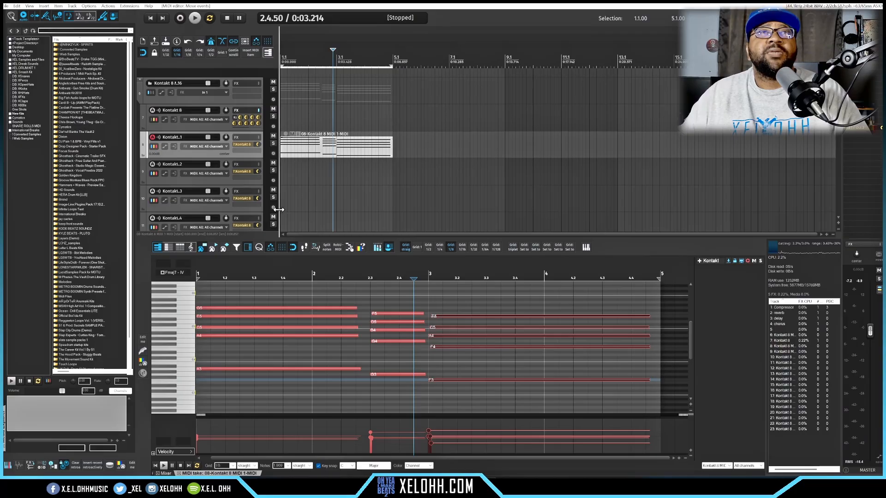
Step: Reopen Kontakt 8 from its track, replace Analog Dreams with Ethereal Earth, and play the recorded chords through it
click(235, 119)
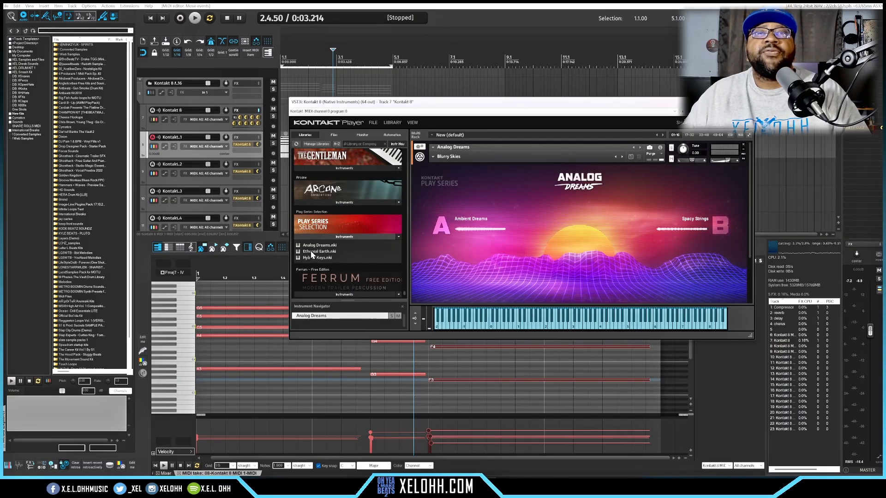
double_click(318, 251)
key(space)
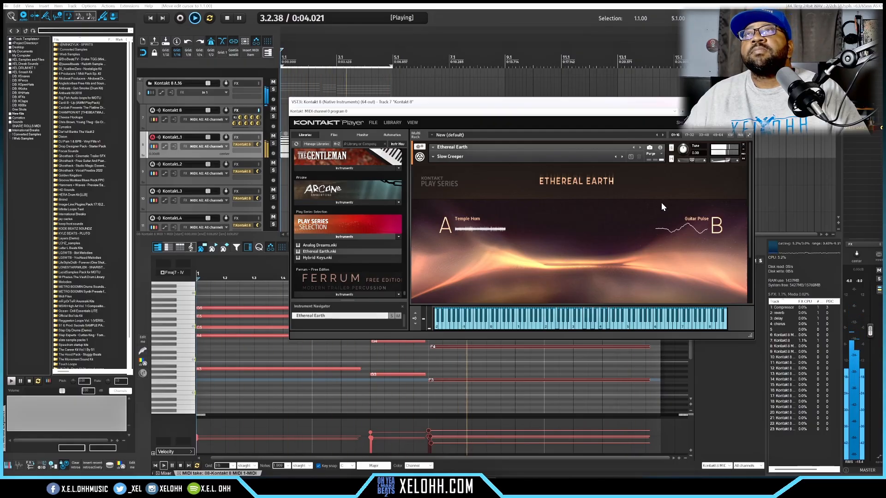
key(space)
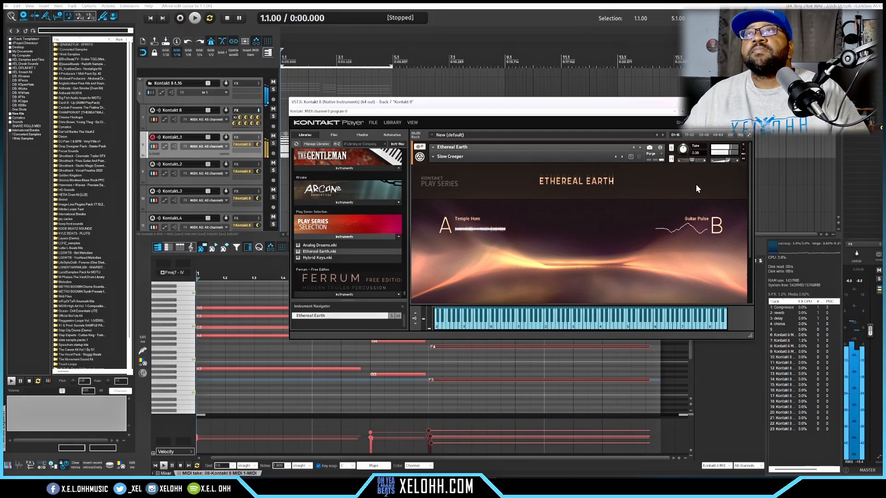
Step: Minimize Ethereal Earth in the rack and add Hybrid Keys beneath it as a second instrument
click(743, 150)
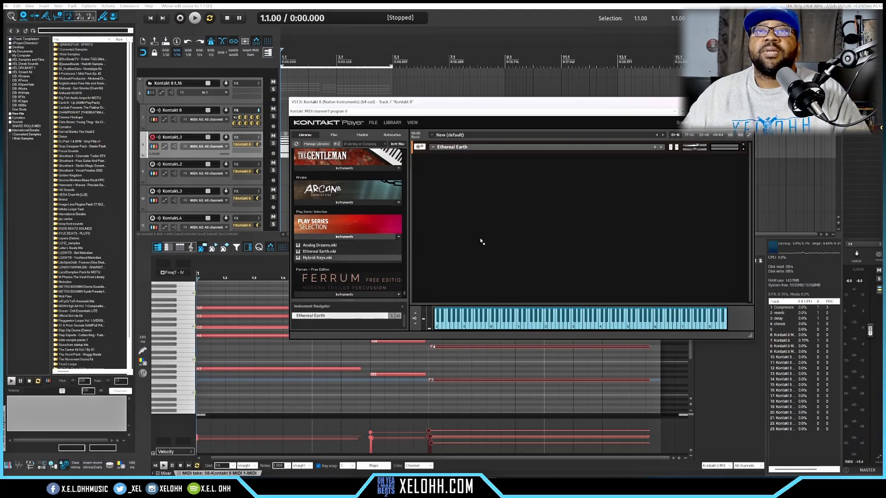
drag(317, 258, 481, 239)
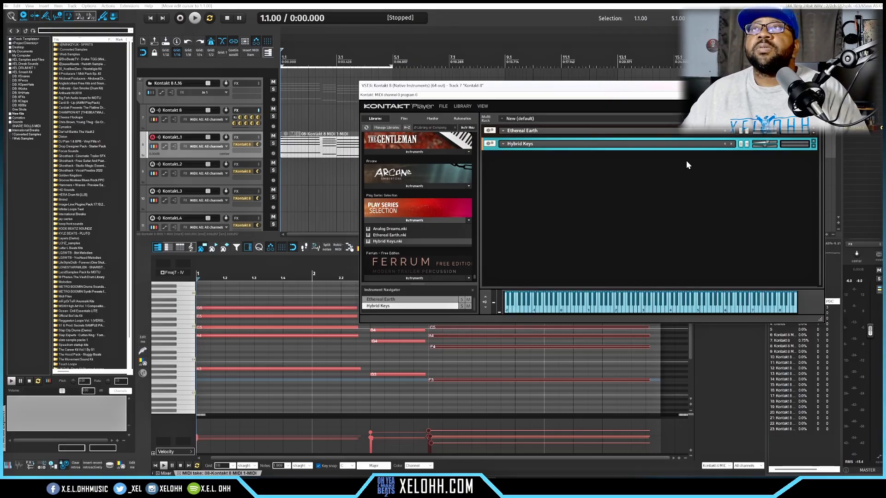
Step: Show Kontakt's Outputs section and use its batch function to create one individual channel per loaded instrument, merging the instruments' group outputs
click(482, 106)
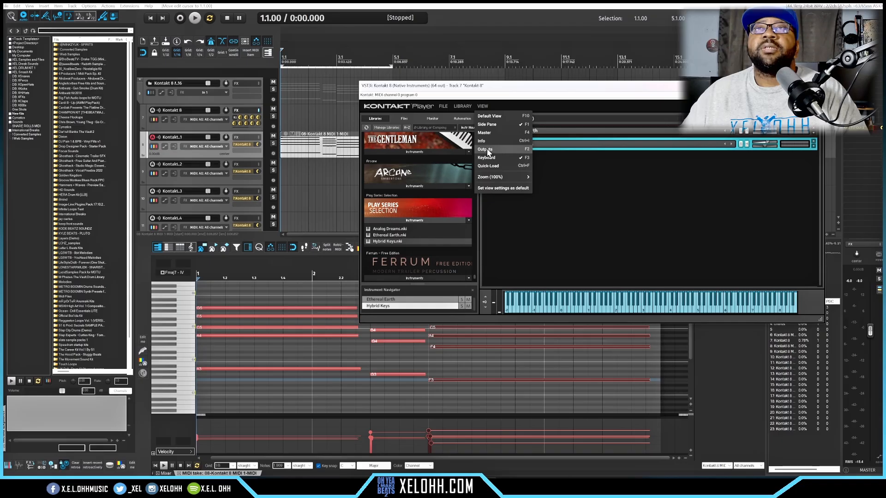
click(484, 107)
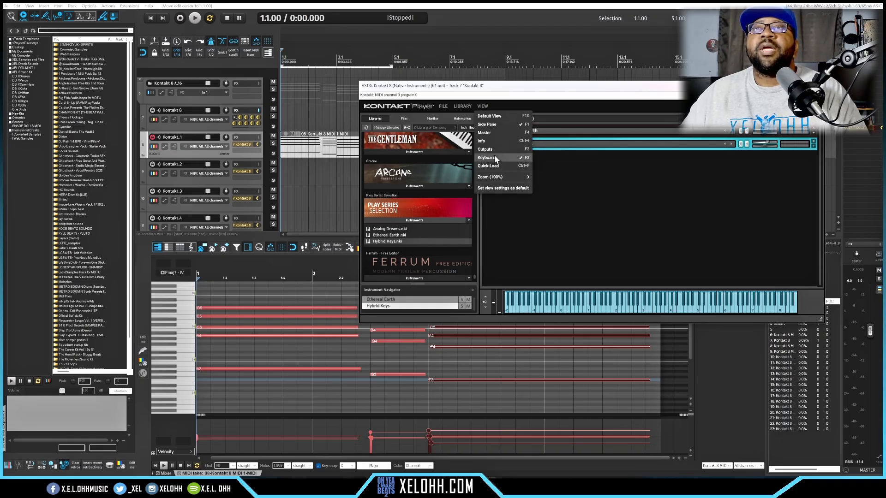
click(497, 149)
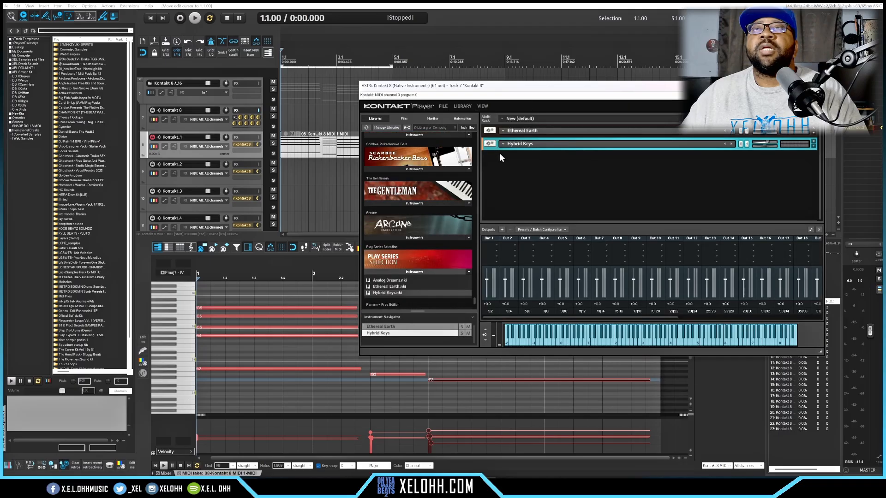
click(565, 230)
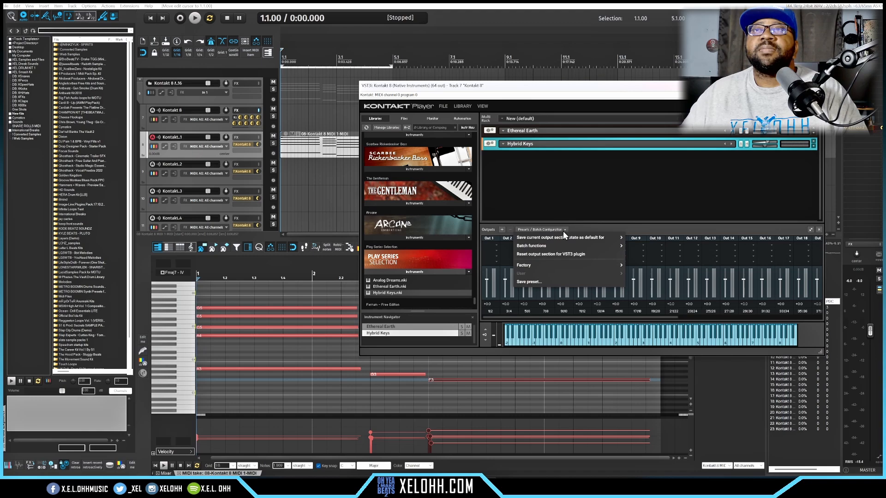
mouse_move(563, 248)
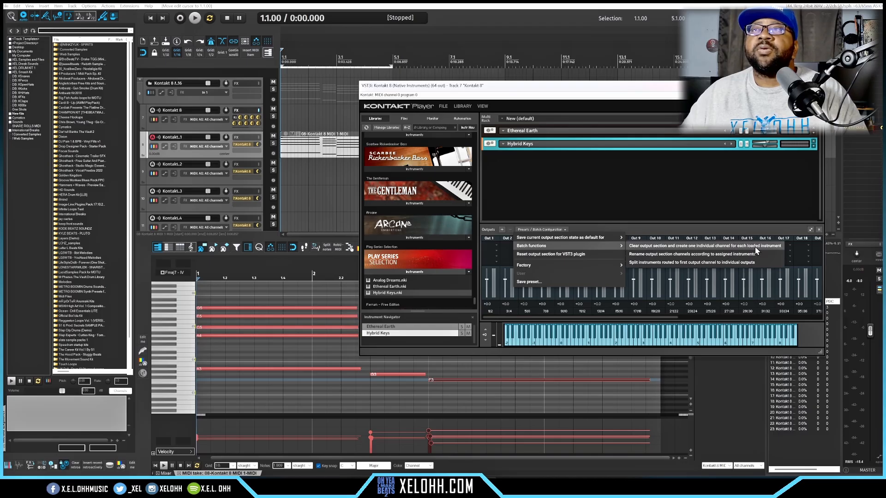
click(646, 247)
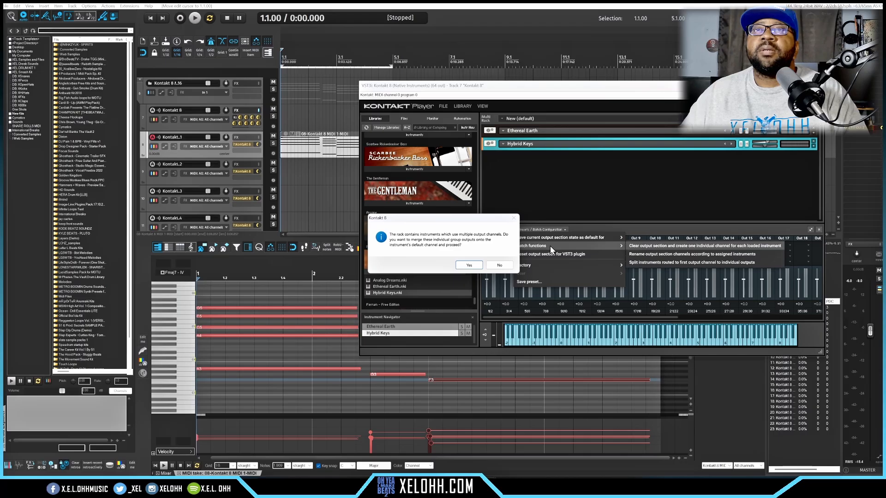
click(469, 266)
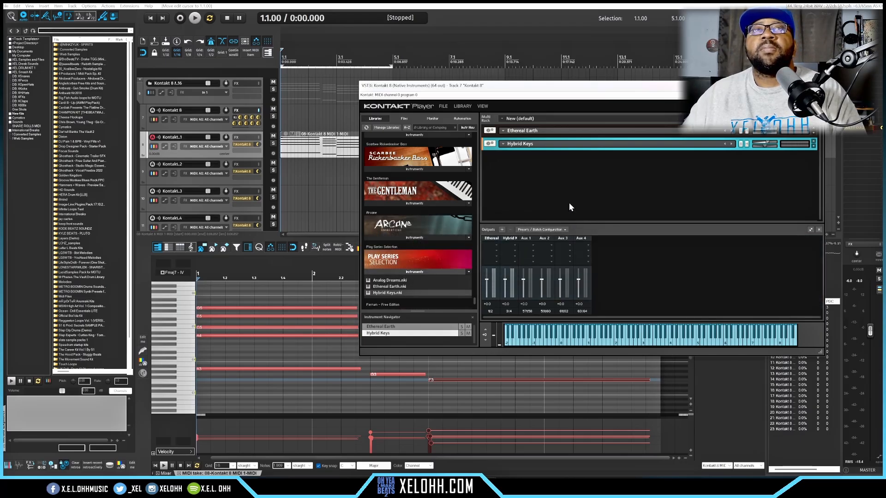
Step: Play the recorded chords to check the new output channels and select the MIDI item on the first Kontakt MIDI track
key(space)
key(space)
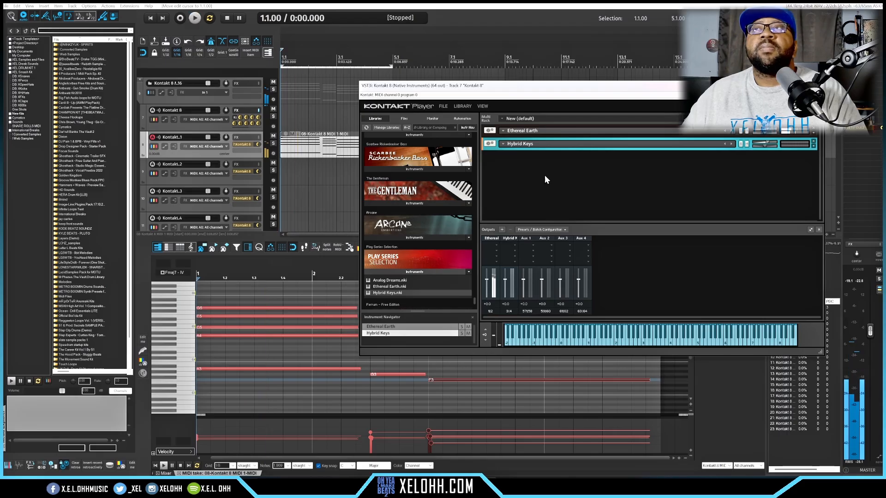
click(291, 156)
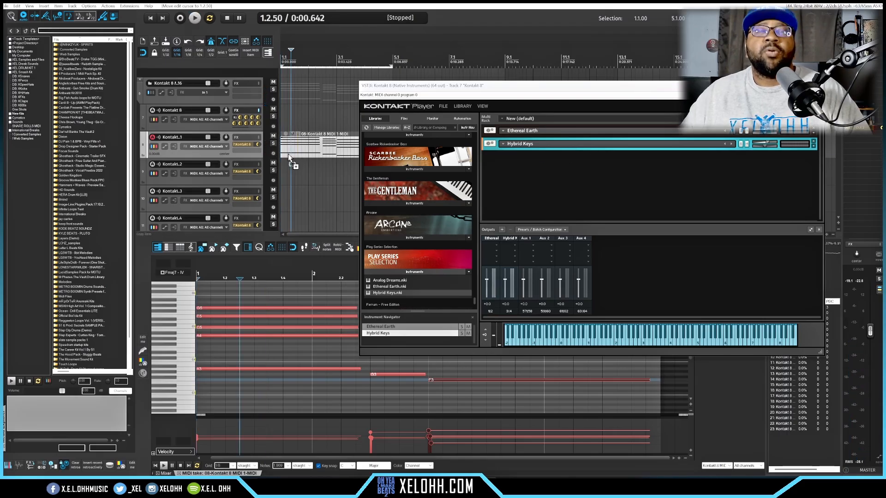
Step: Copy the chord MIDI item onto the second Kontakt MIDI track and play both instruments together
drag(288, 154, 288, 170)
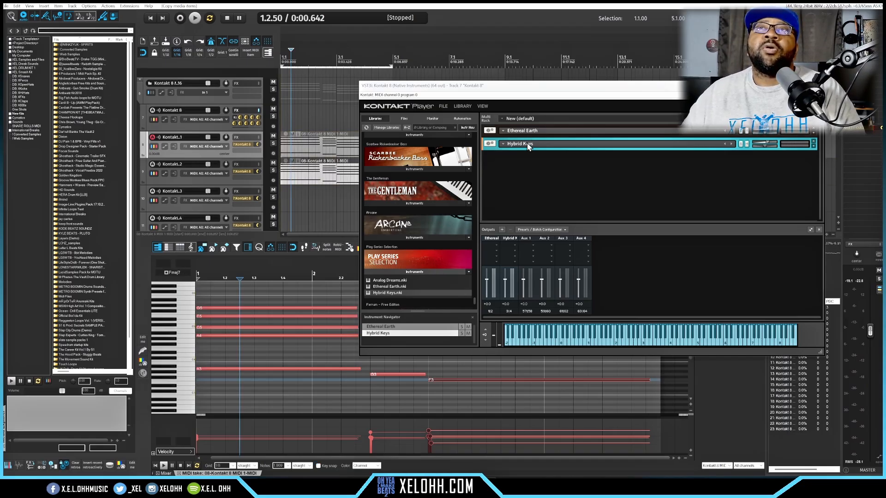
key(space)
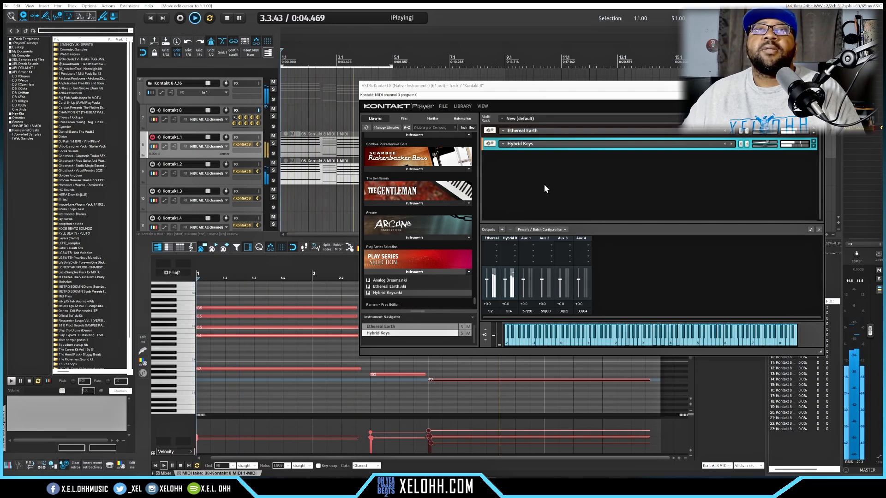
key(space)
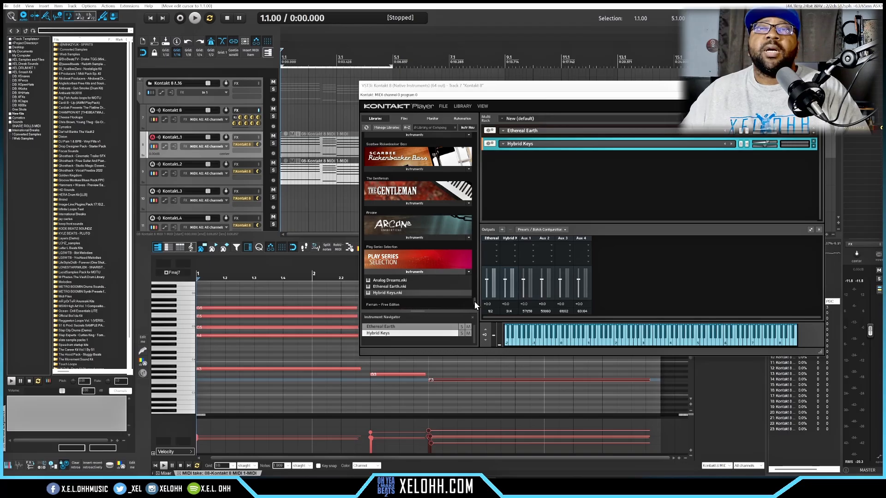
Step: Add Balafon from Kontakt Factory Library 2's acoustic Mallet Instruments beneath Hybrid Keys as a third instrument
drag(475, 301, 459, 187)
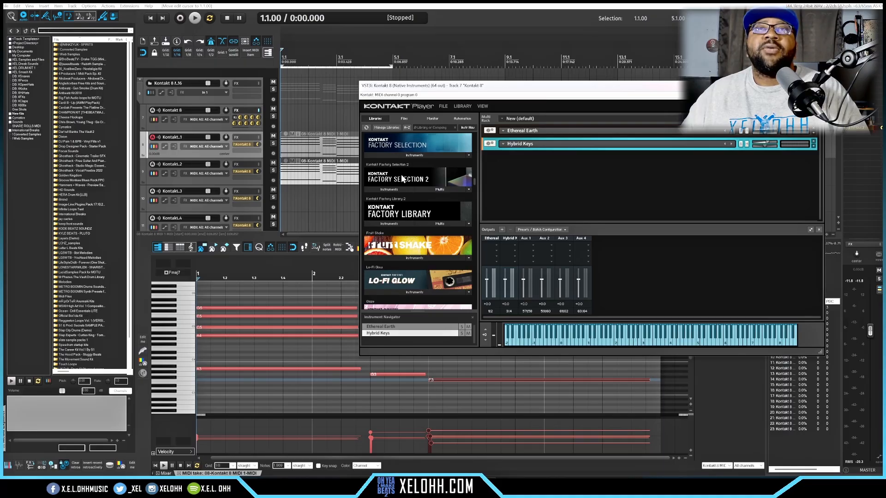
click(389, 224)
click(383, 233)
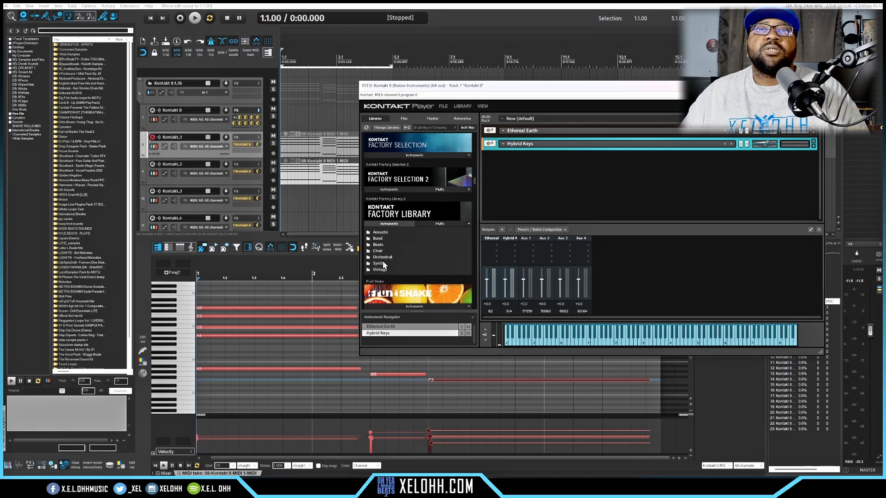
click(381, 233)
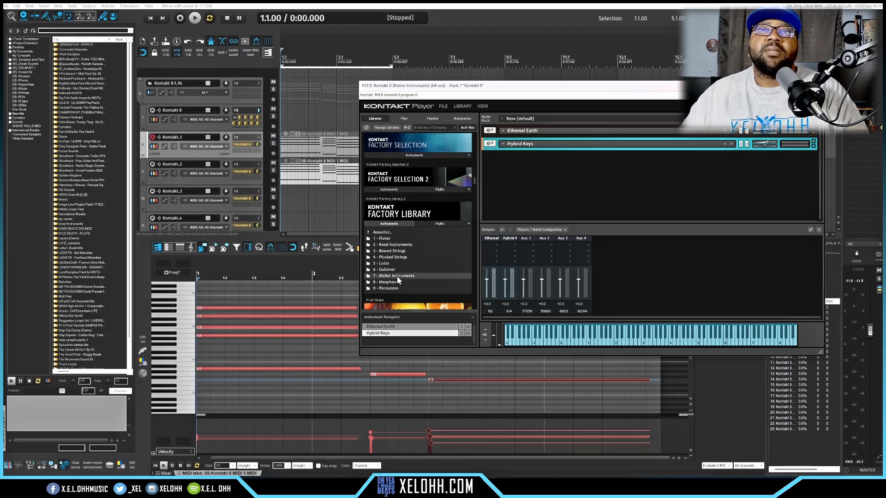
click(397, 276)
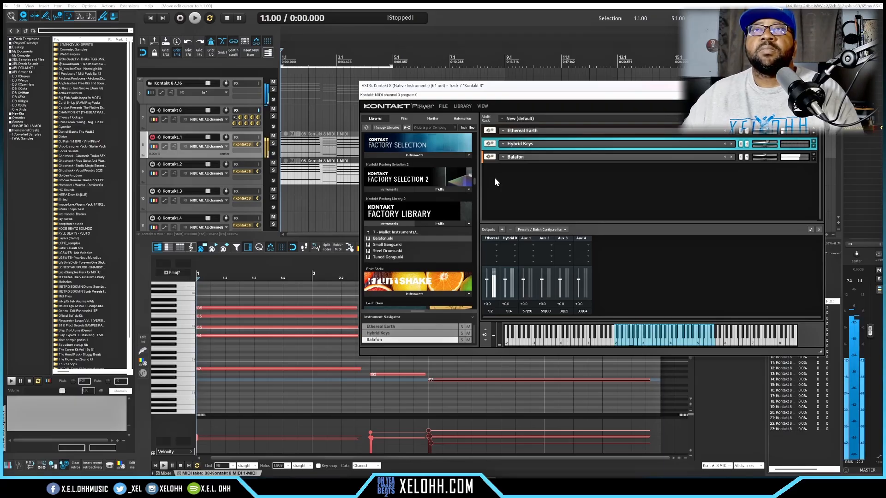
Step: Run Kontakt's batch function again to clear the output section and create one individual channel for each loaded instrument
click(565, 230)
mouse_move(582, 245)
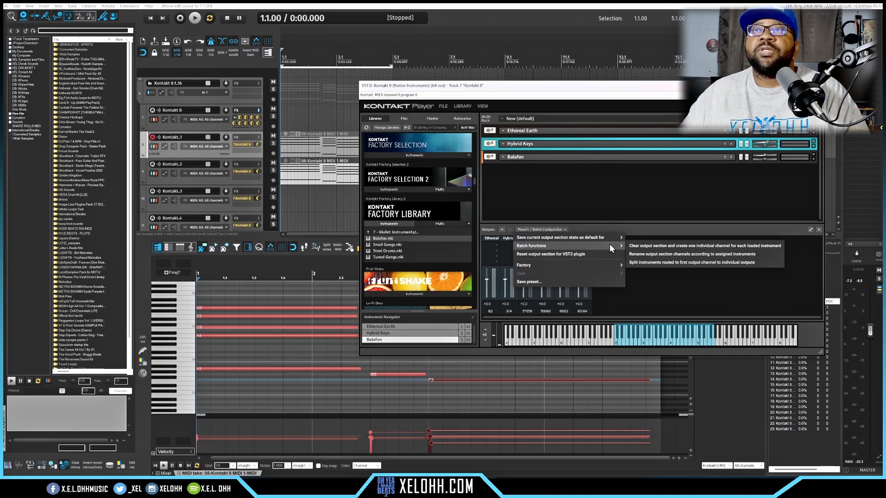
click(651, 247)
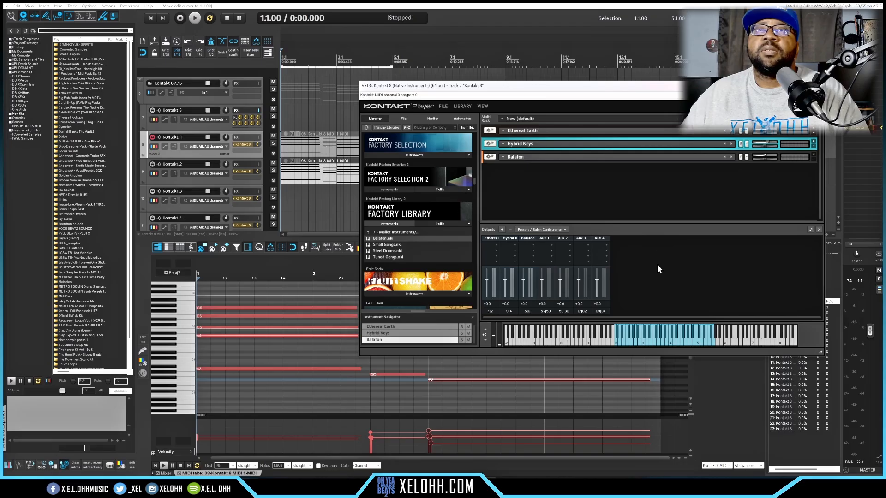
Step: Close Kontakt and copy the chord MIDI item from the second Kontakt MIDI track onto the third
click(223, 209)
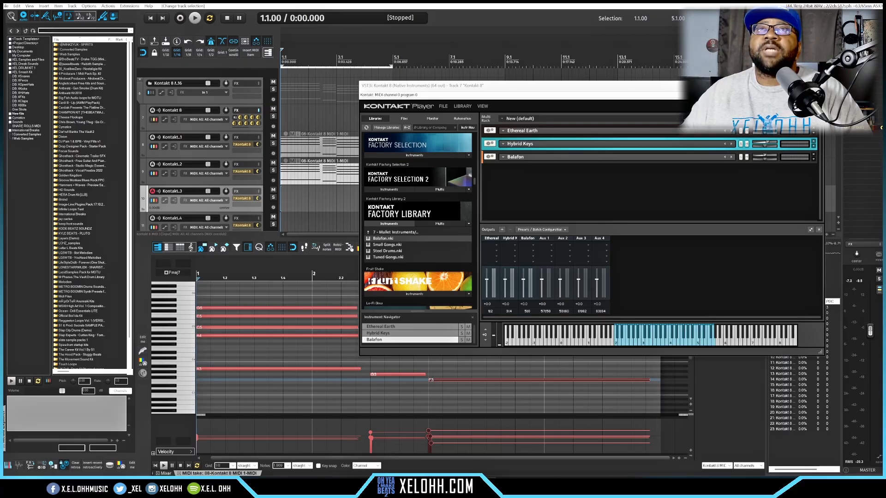
click(817, 86)
click(295, 181)
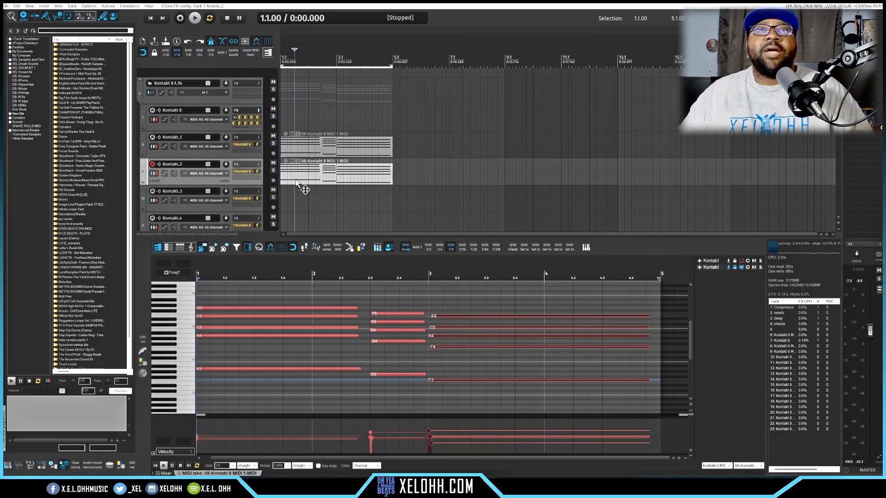
drag(295, 181, 296, 199)
click(310, 203)
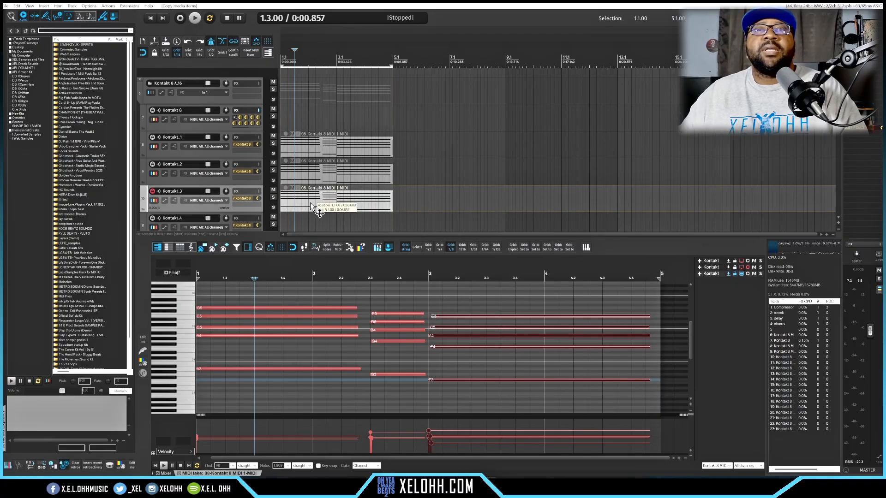
Step: Delete the low bass notes beneath the chords in the third track's MIDI item
drag(485, 402, 298, 363)
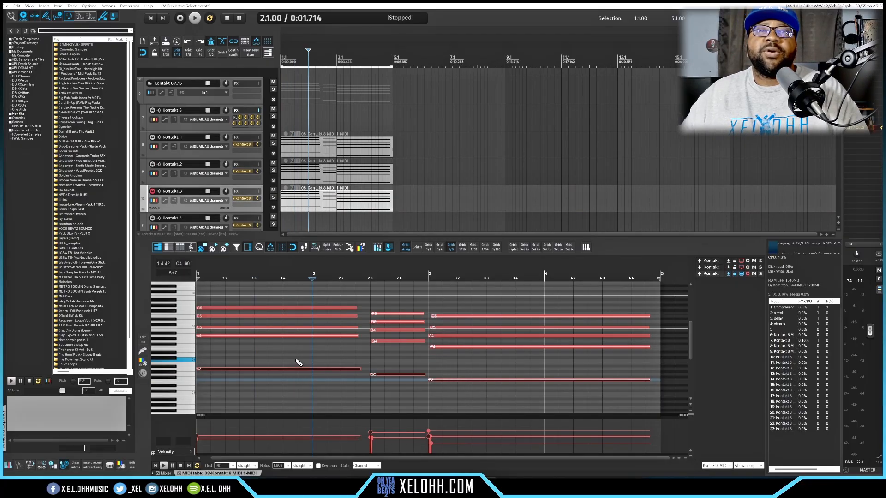
click(354, 200)
drag(480, 400, 324, 361)
key(Delete)
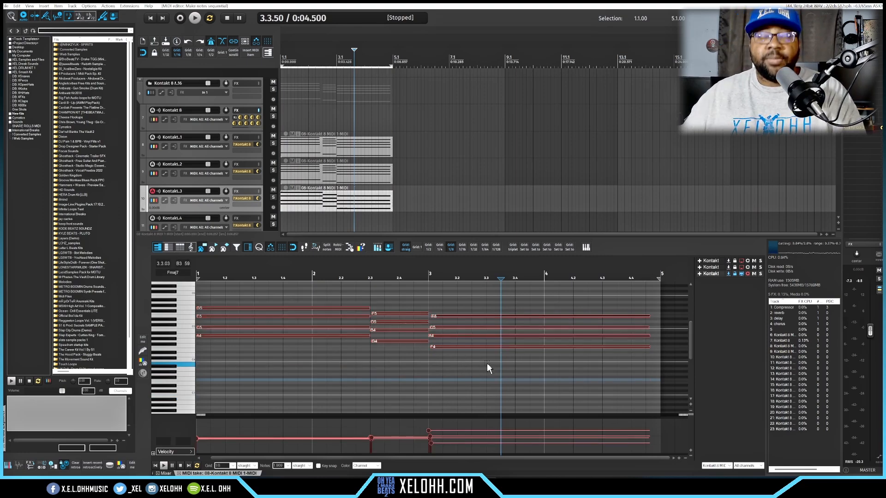
Step: Quantize the remaining notes' positions and ends to the grid at 100% strength, and extend the last chord to the start of bar 5
right_click(488, 367)
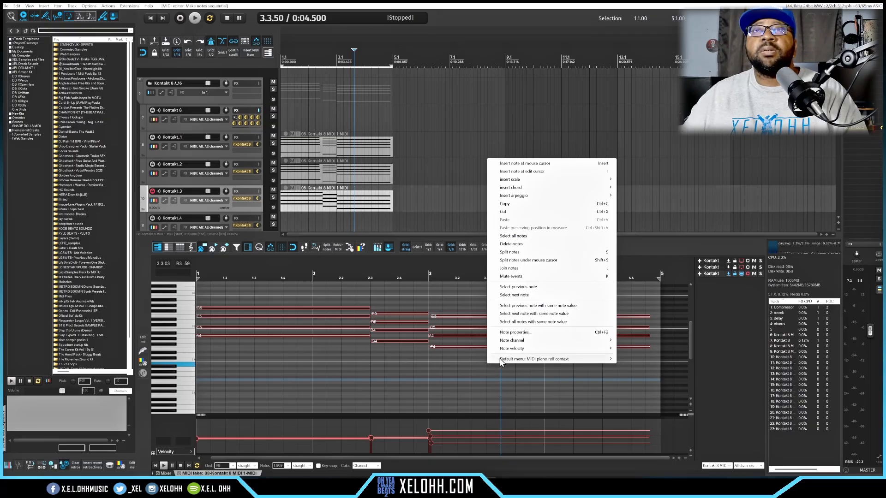
click(454, 370)
drag(454, 369, 298, 302)
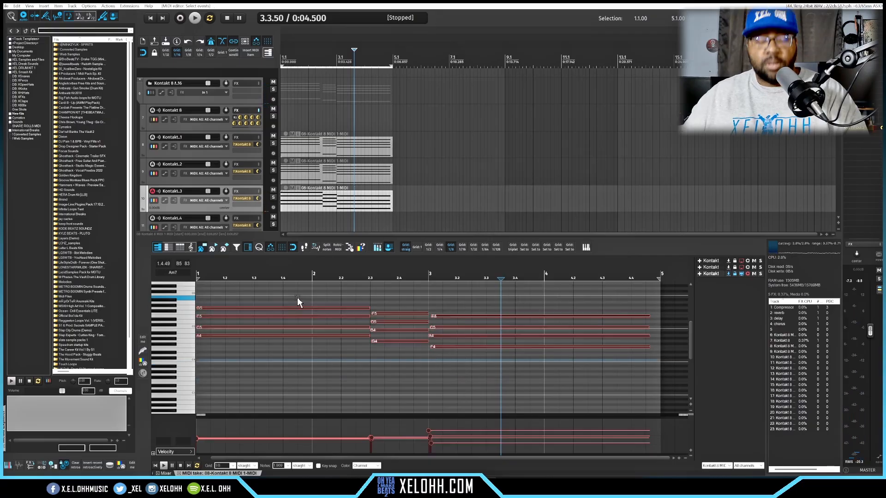
key(q)
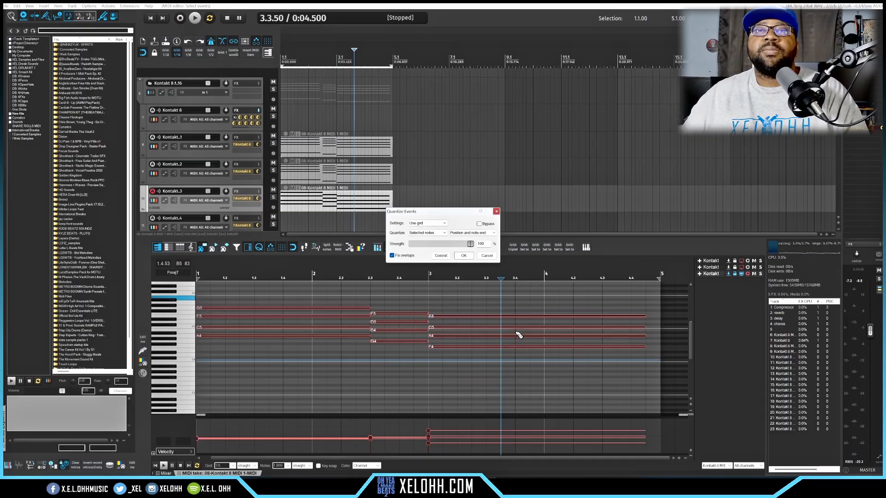
click(464, 255)
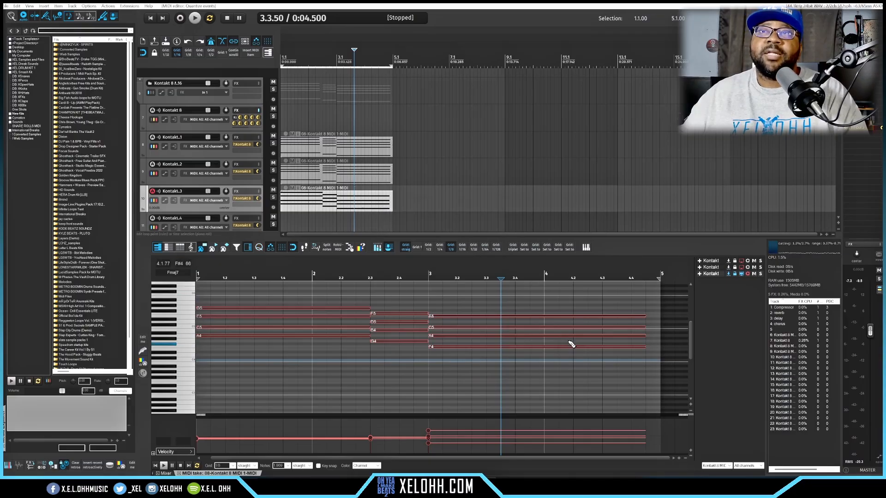
click(648, 307)
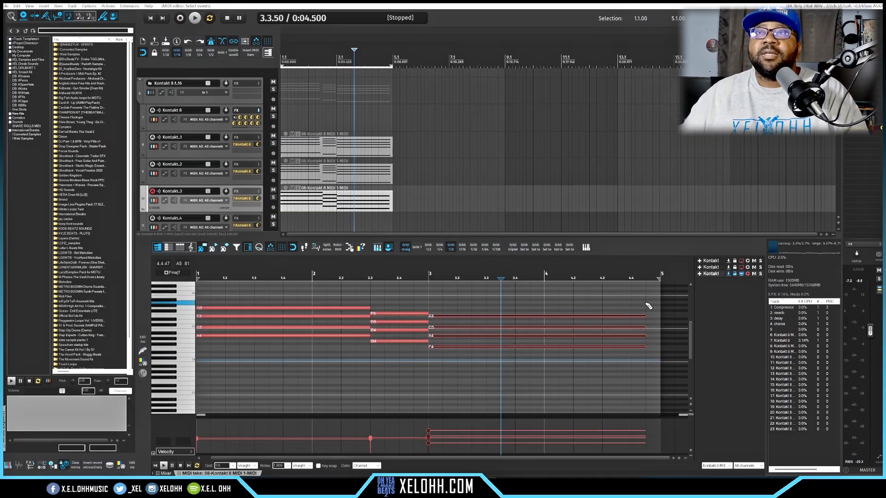
drag(643, 316, 659, 319)
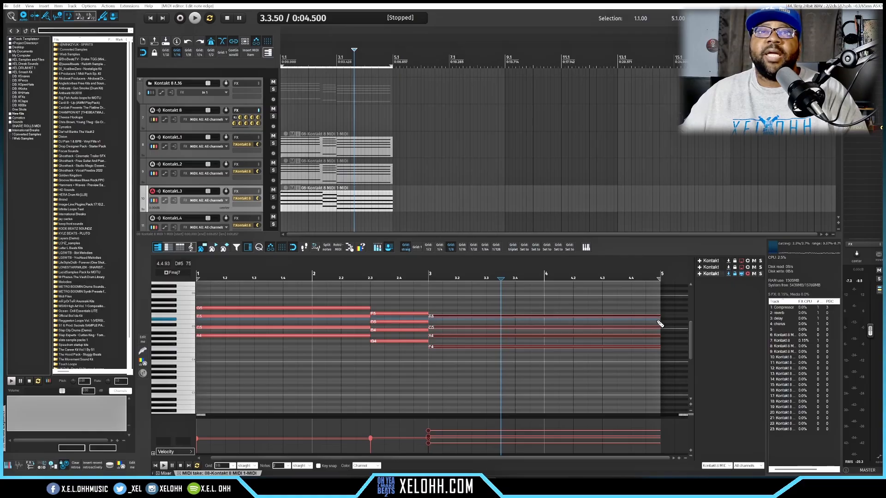
Step: Select all the chord notes and turn them into an ascending sixteenth-note pattern with the Midi Arpeggiator, using the Up direction
drag(472, 365, 296, 292)
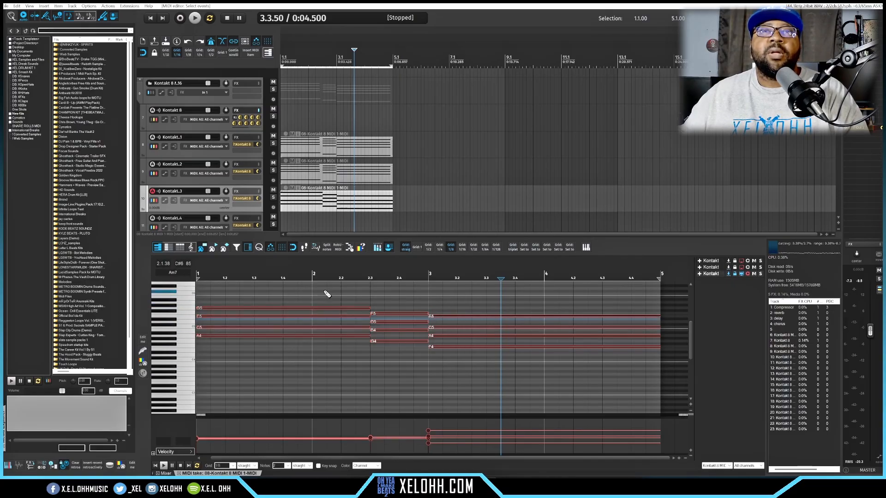
click(349, 248)
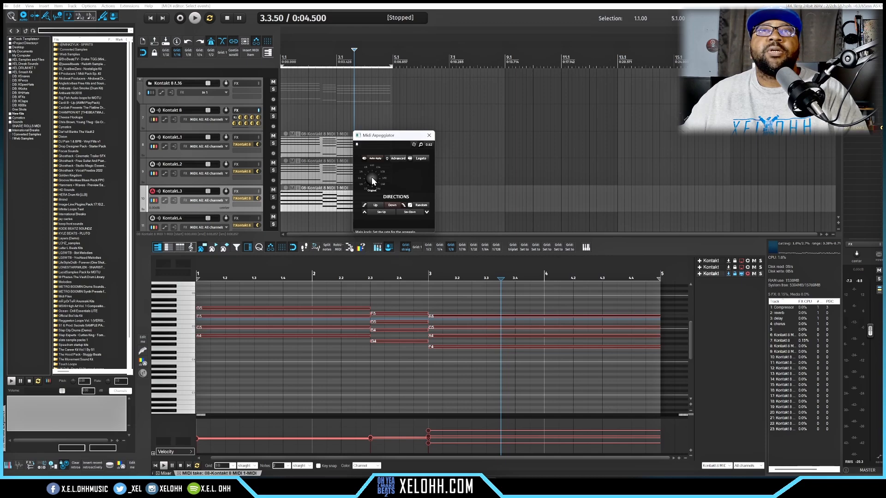
drag(372, 178, 375, 140)
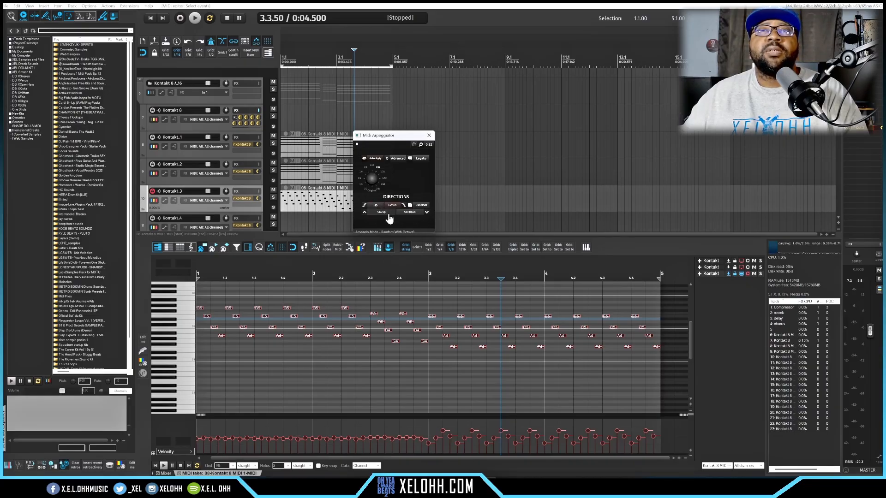
click(378, 213)
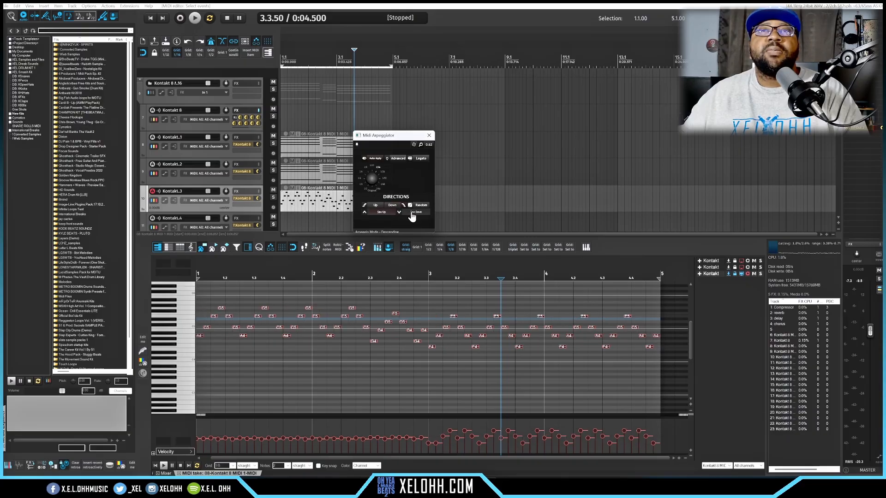
click(376, 206)
click(376, 207)
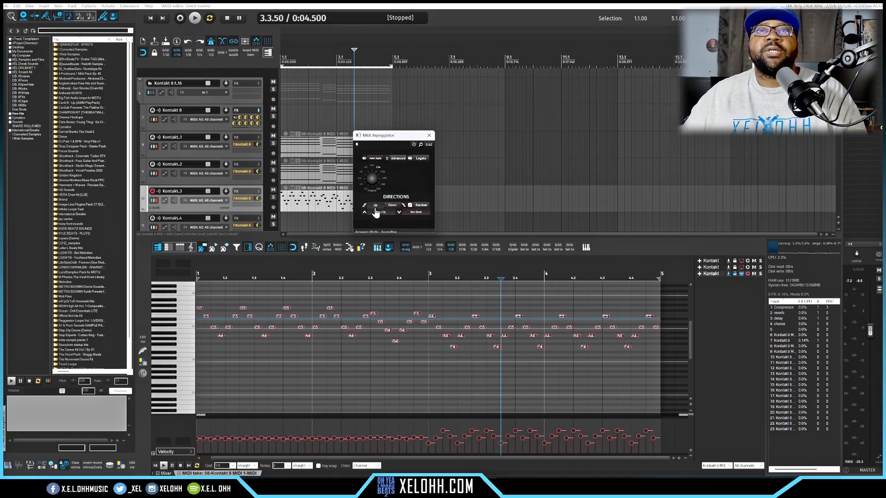
Step: Play the arpeggiated Balafon part with the other instruments and close the Midi Arpeggiator
key(space)
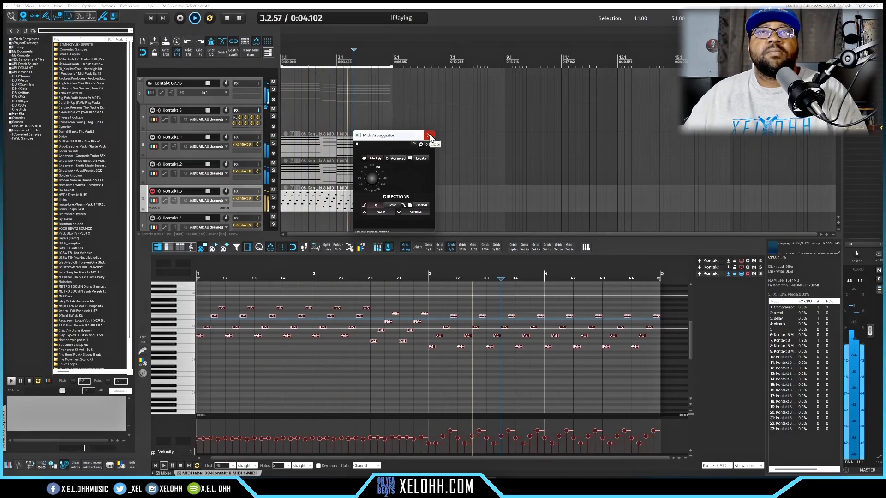
click(430, 135)
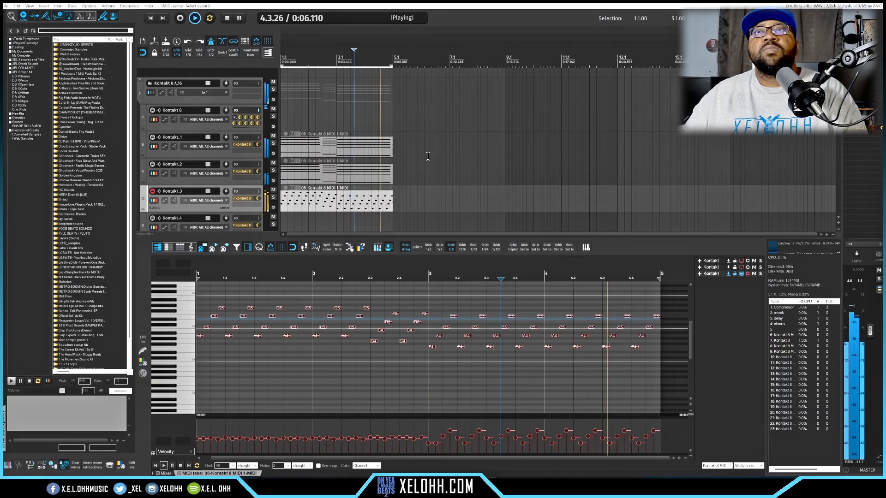
key(space)
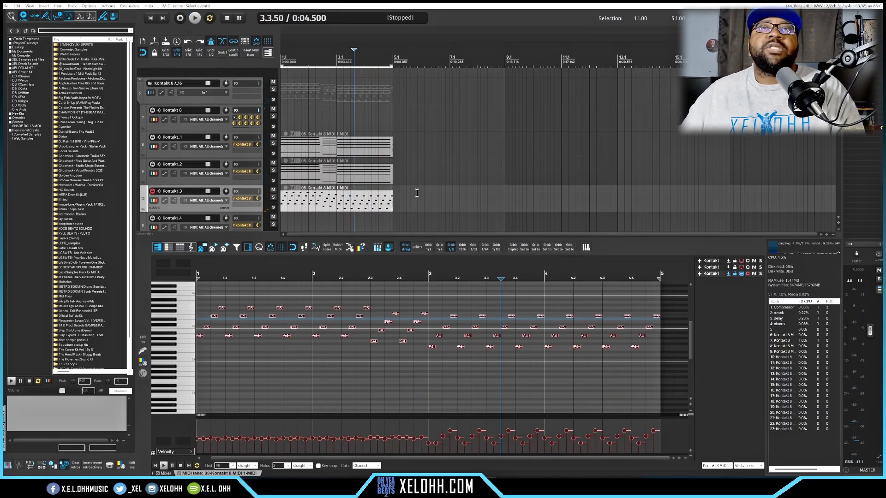
Step: Show the mixer in place of the MIDI editor and reopen the Kontakt 8 window
scroll(417, 192, down, 2)
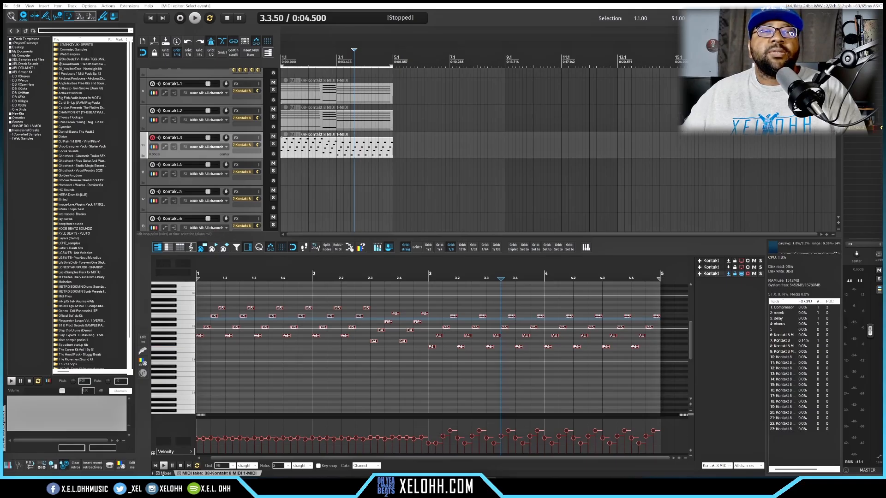
click(165, 474)
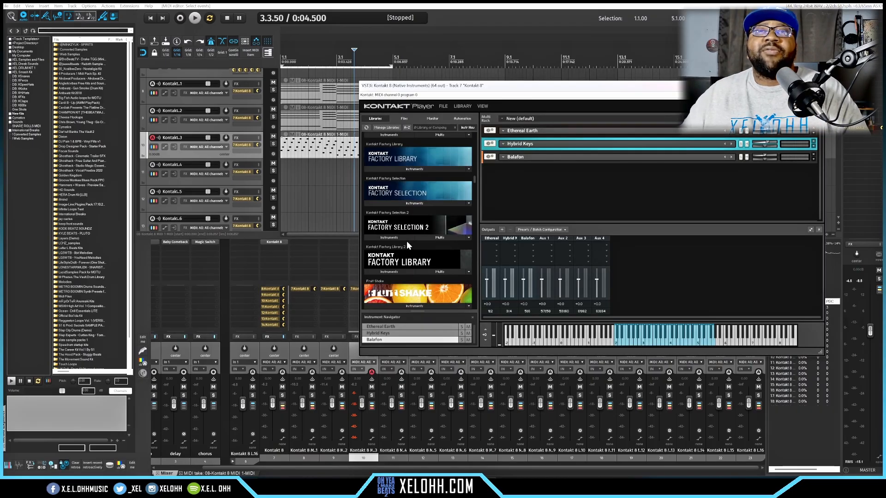
Step: Add Downtown Kit from Kontakt Factory Library 2's Drum Kits beneath Balafon as a fourth instrument
click(389, 272)
scroll(398, 259, down, 2)
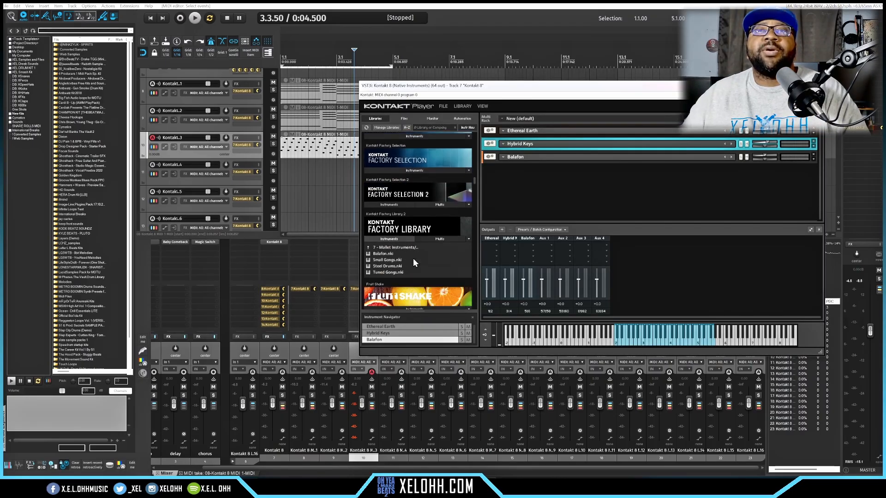
click(392, 248)
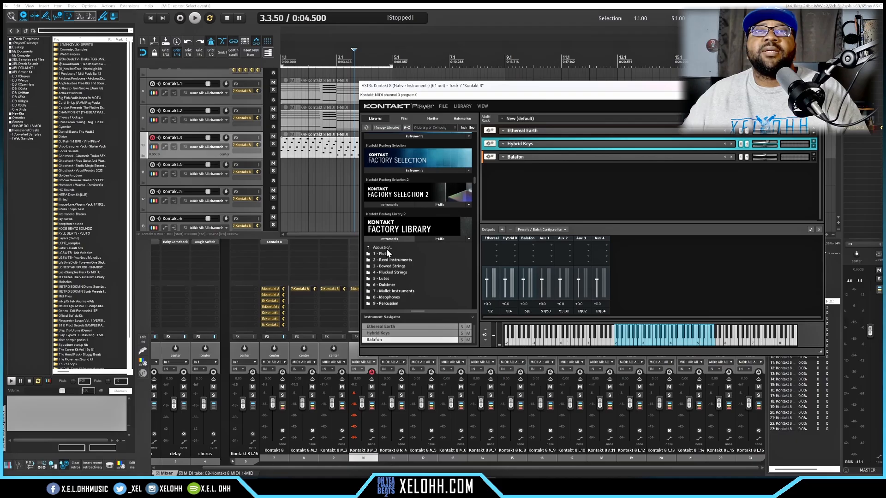
scroll(422, 259, down, 1)
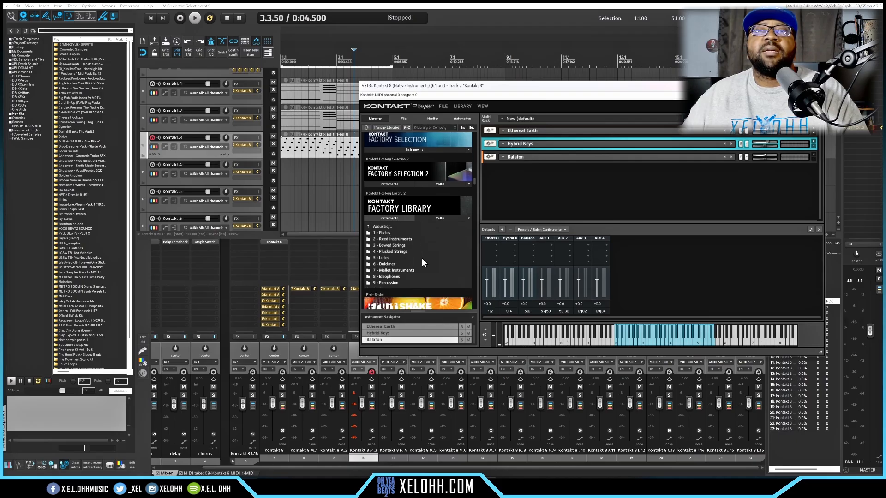
click(396, 279)
click(387, 272)
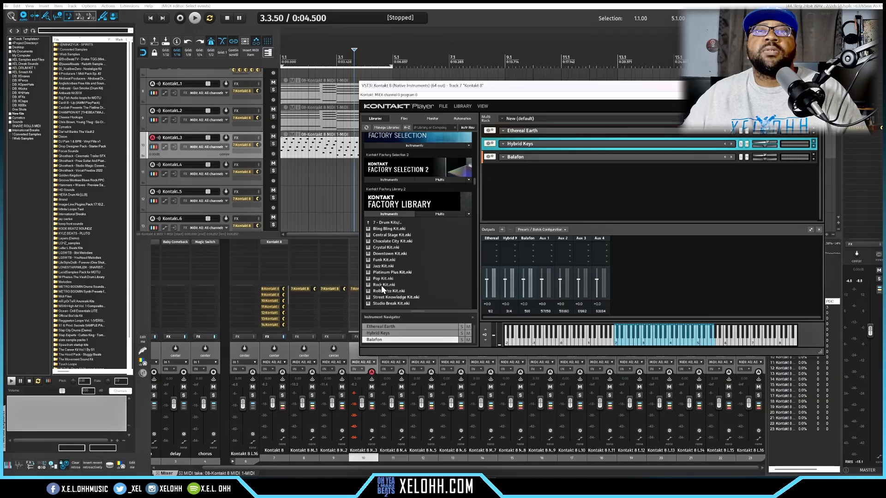
drag(390, 253, 511, 201)
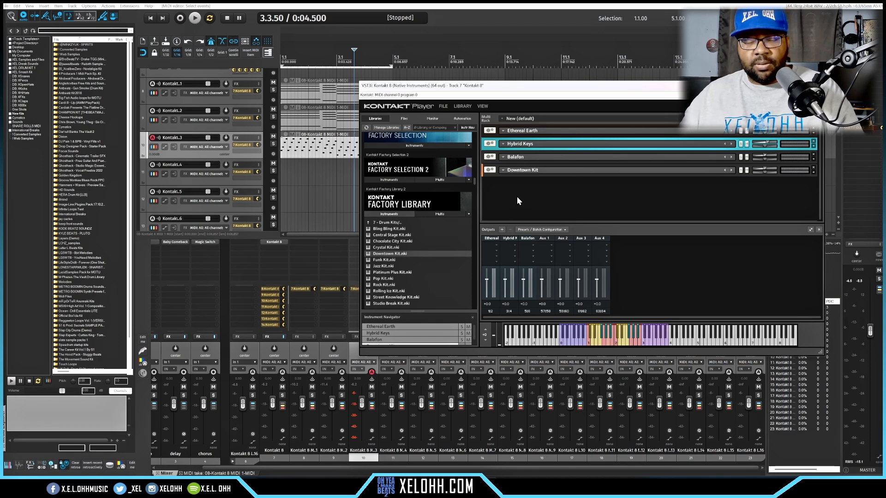
Step: Clear Kontakt's output section and create one individual channel for each loaded instrument with the batch function
click(538, 229)
mouse_move(578, 246)
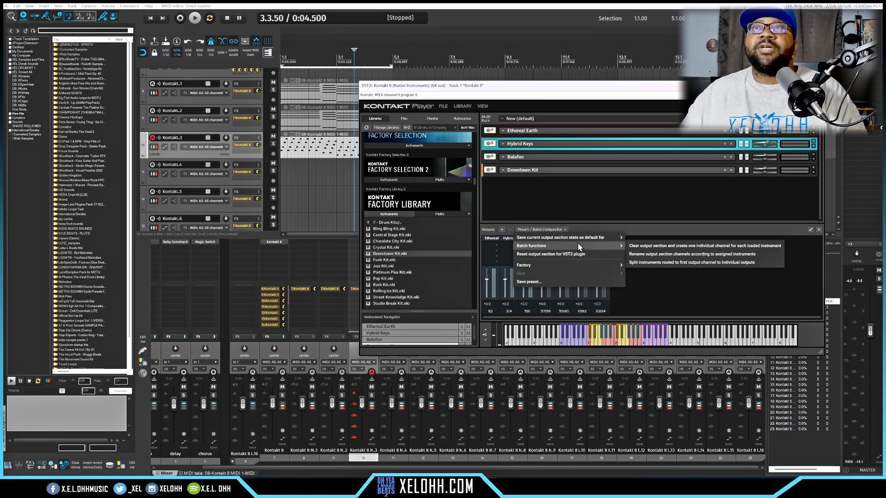
click(648, 246)
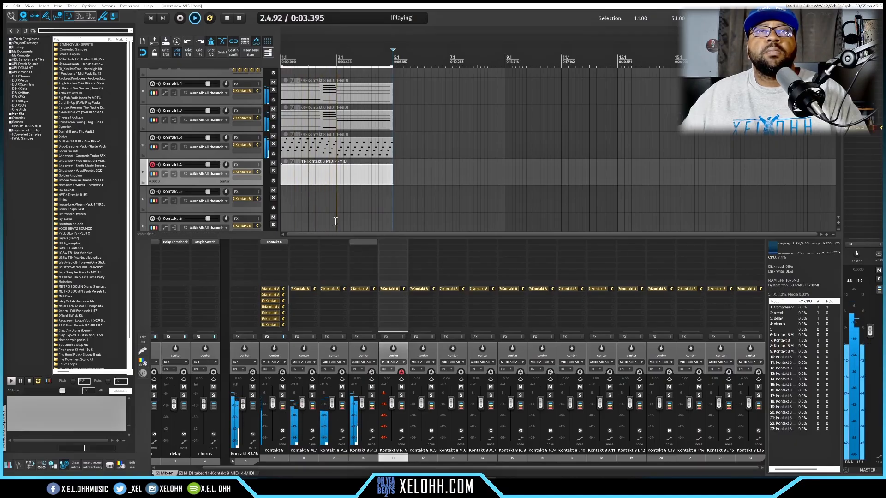
Step: Open the new MIDI item on the Kontakt 4 track and draw a short B2 drum note at the start of measure 1
double_click(298, 184)
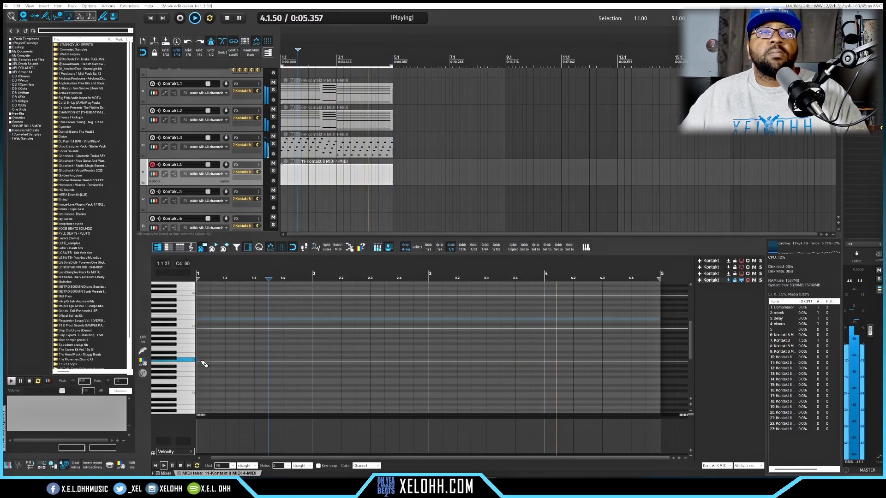
click(200, 398)
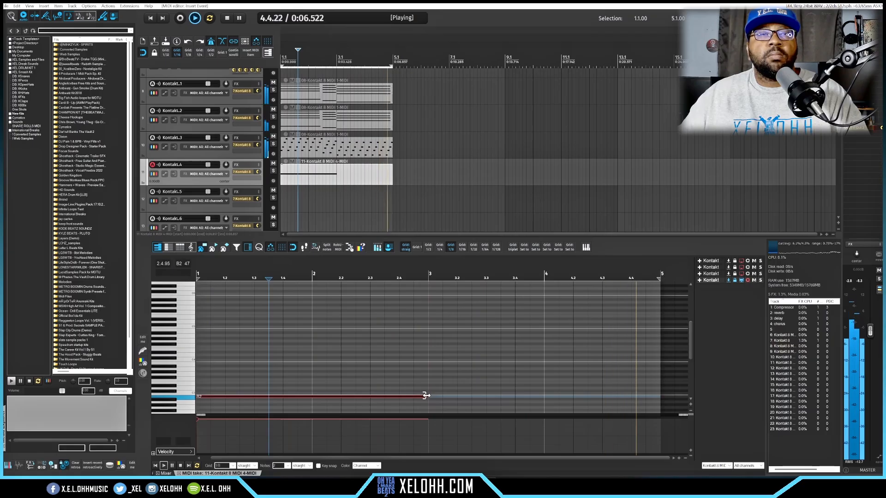
drag(426, 397, 209, 396)
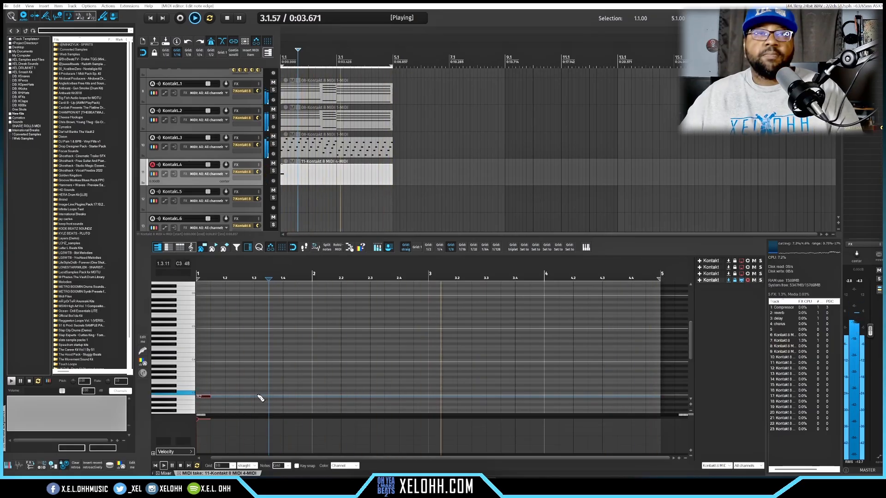
Step: Replay the B2 drum note with the other instruments from the beginning of the project
key(space)
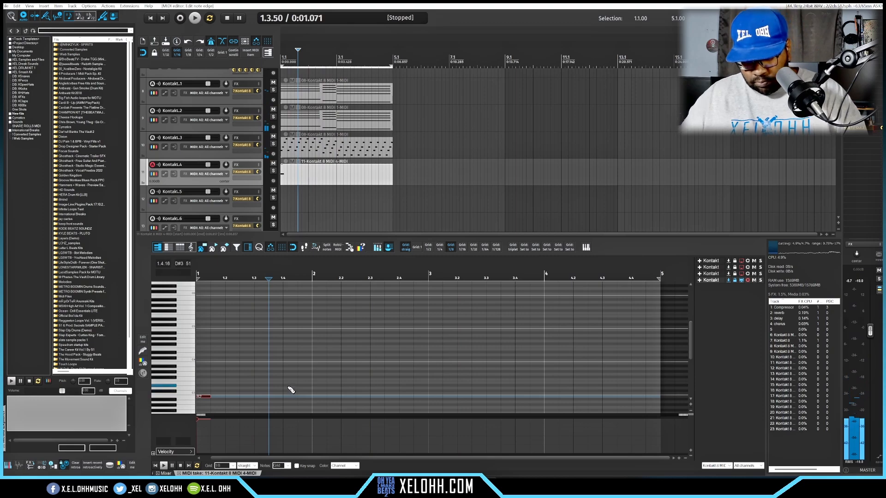
key(Home)
key(space)
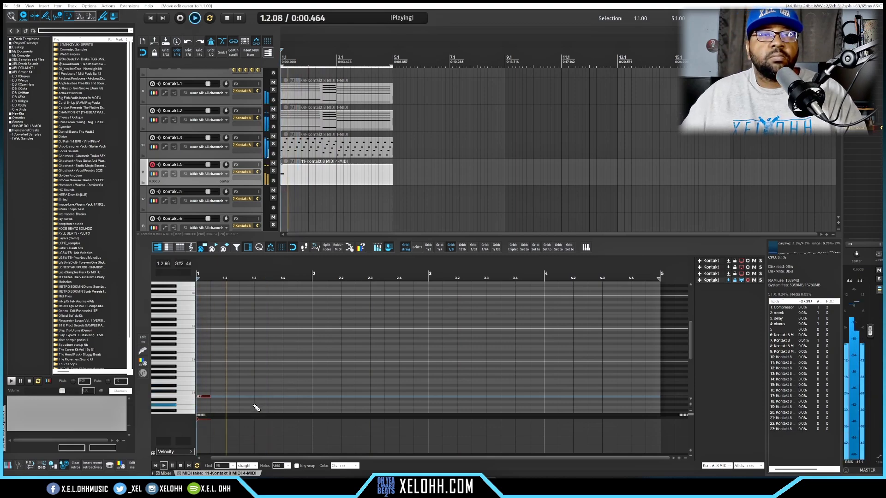
key(space)
key(space)
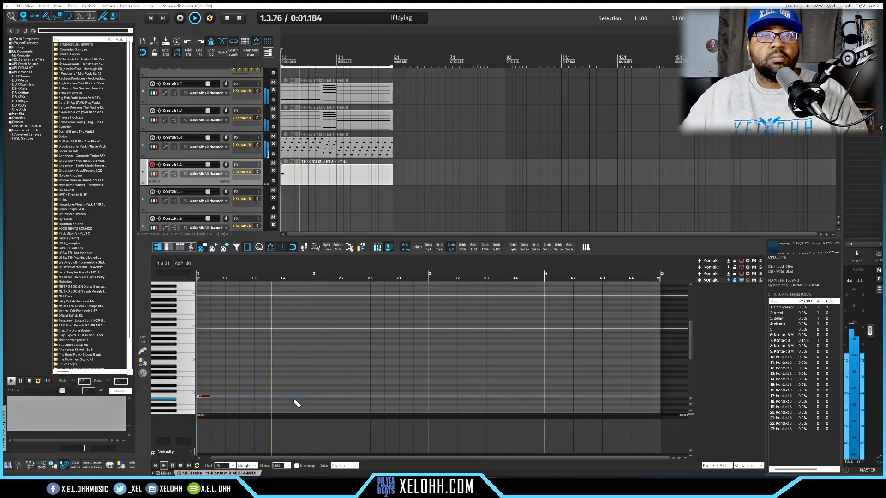
key(space)
Step: Copy the B2 note to the starts of measures 2, 3 and 4 and play the loop from the beginning
key(ctrl+a)
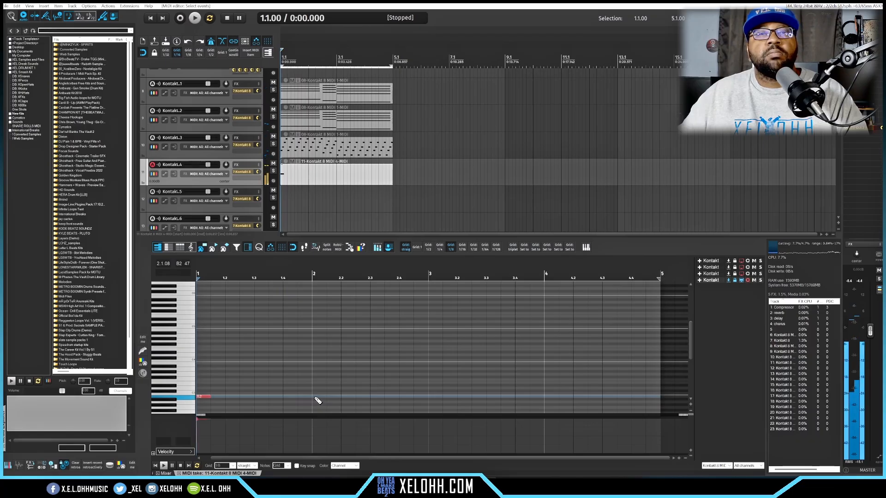
drag(338, 405, 201, 384)
key(ctrl+v)
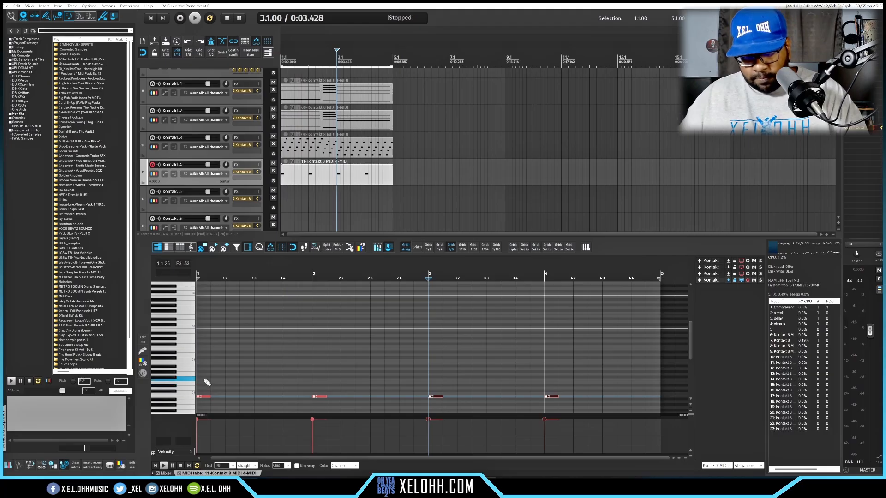
key(Home)
key(space)
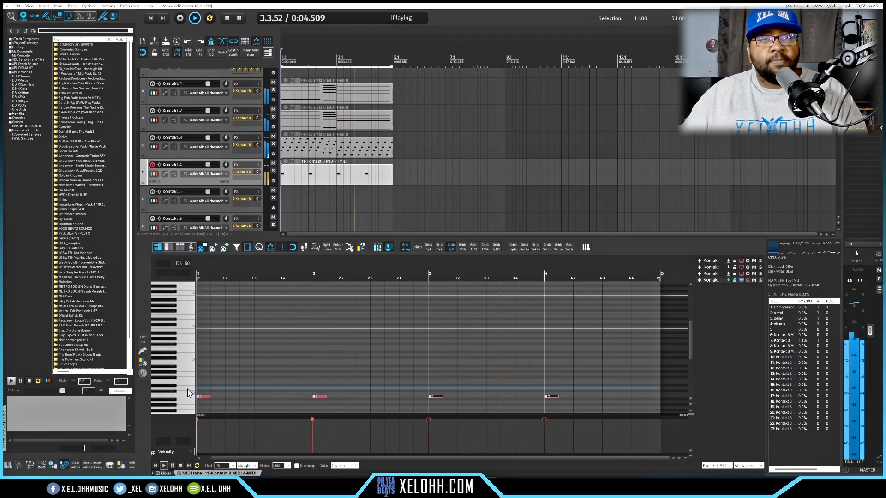
Step: Add a D3 drum note on beat 3 of measure 1 and paste copies on beat 3 of measures 2 to 4
click(258, 388)
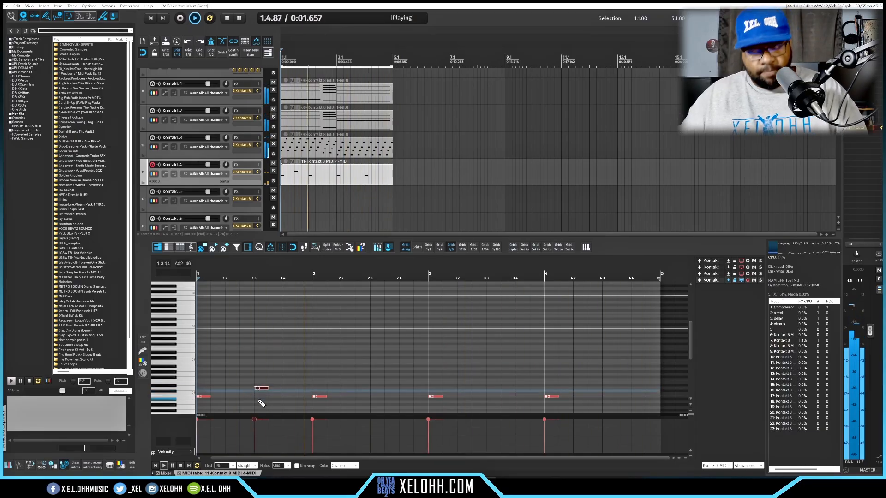
key(ctrl+c)
key(ctrl+v)
key(ctrl+v)
key(ctrl+v)
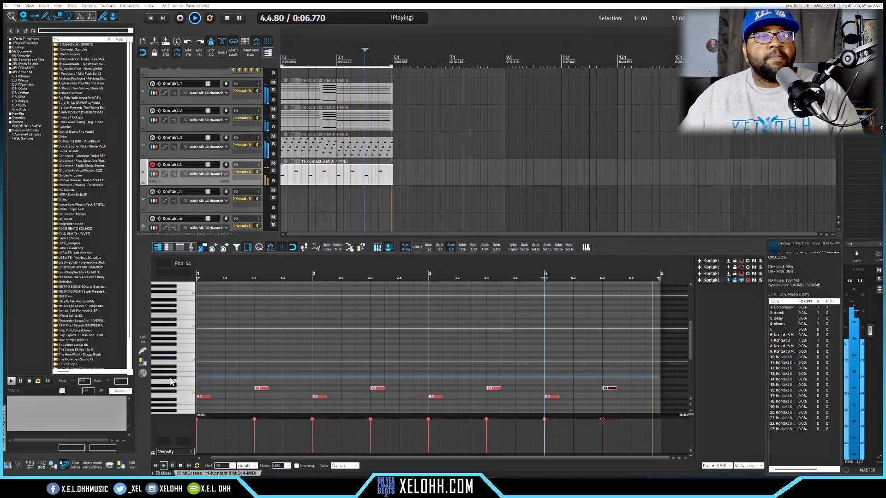
Step: Fill measure 1 with eight consecutive eighth notes on F#3
click(198, 378)
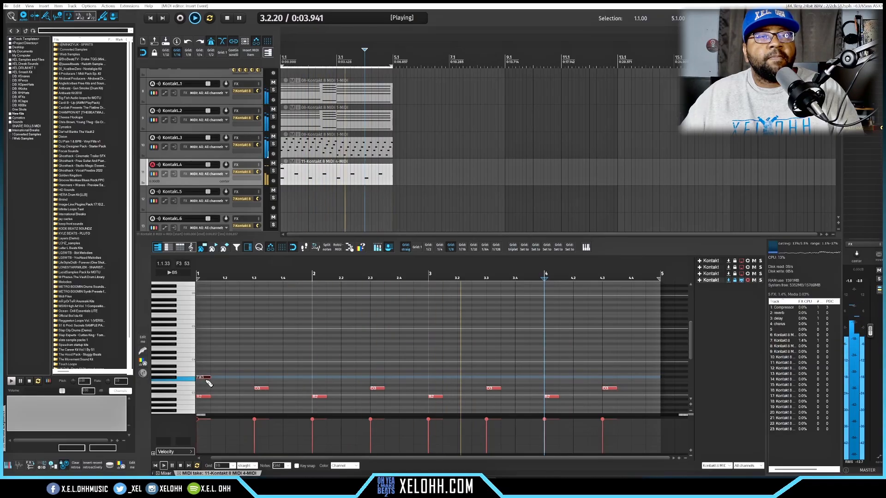
click(227, 377)
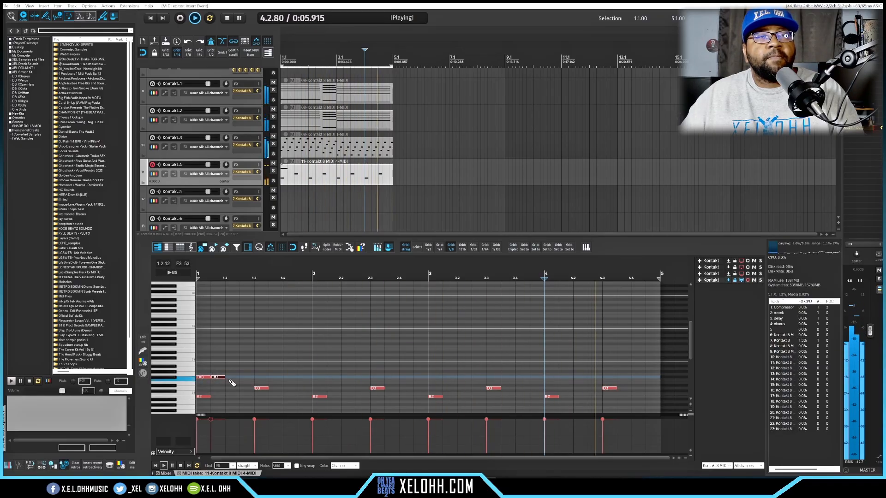
click(243, 381)
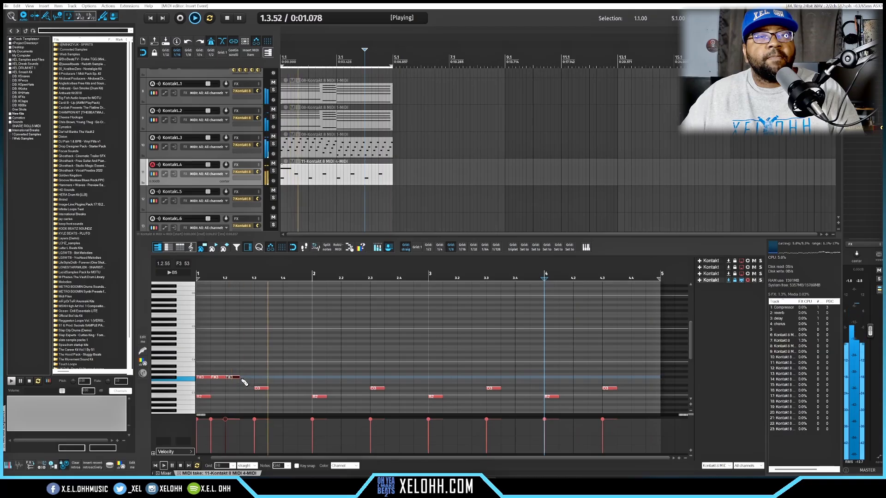
drag(247, 381, 248, 378)
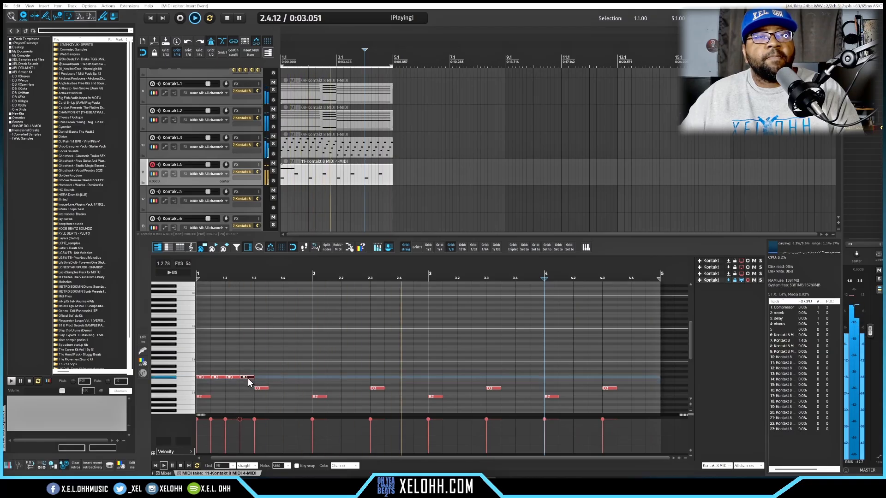
click(257, 378)
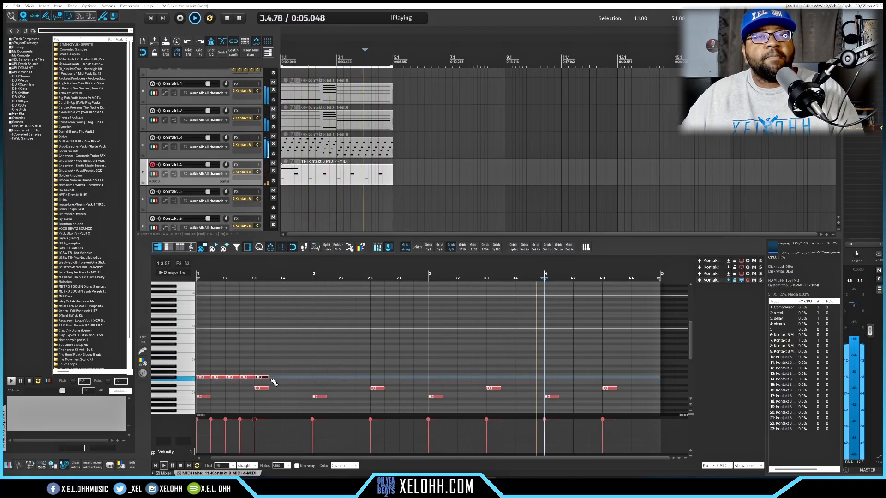
click(277, 378)
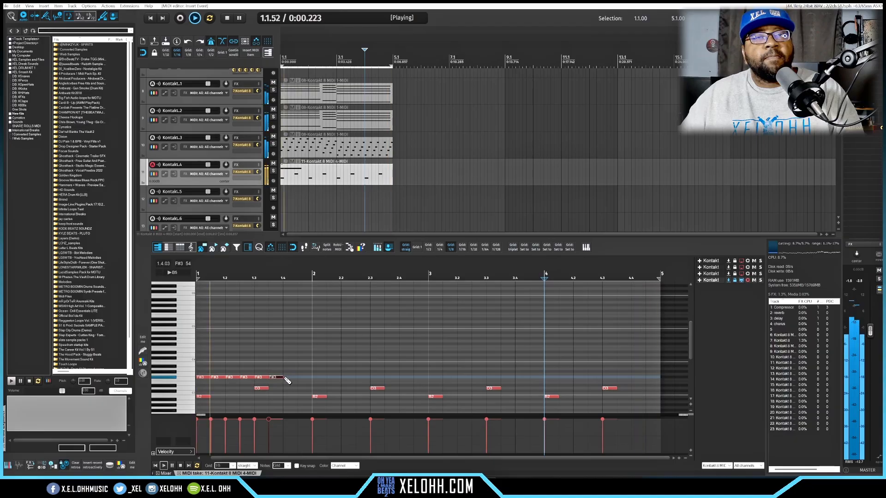
click(290, 378)
click(303, 379)
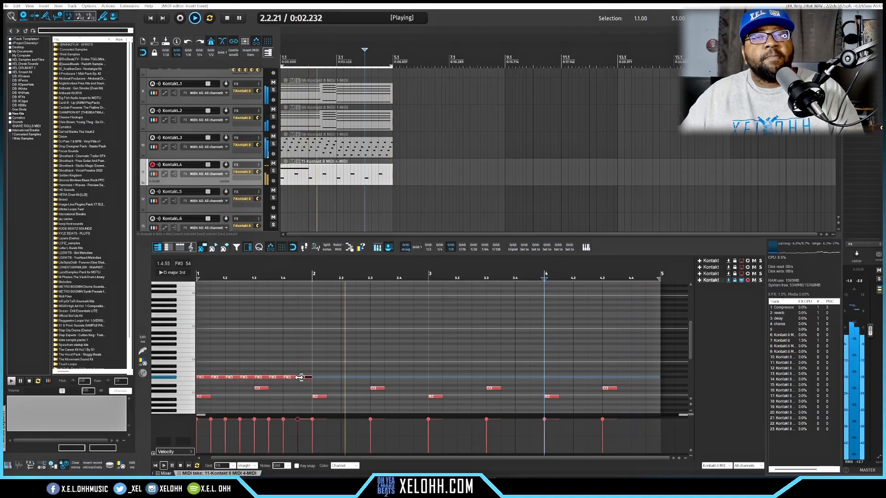
Step: Copy the eight F#3 notes of measure 1 into measures 2, 3 and 4
drag(304, 383, 206, 370)
key(ctrl+c)
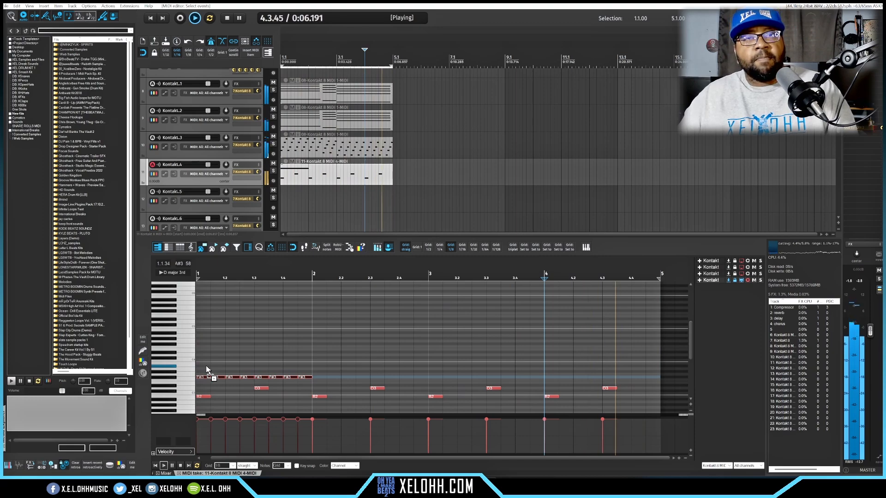
key(ctrl+v)
key(ctrl+v)
key(ctrl+v)
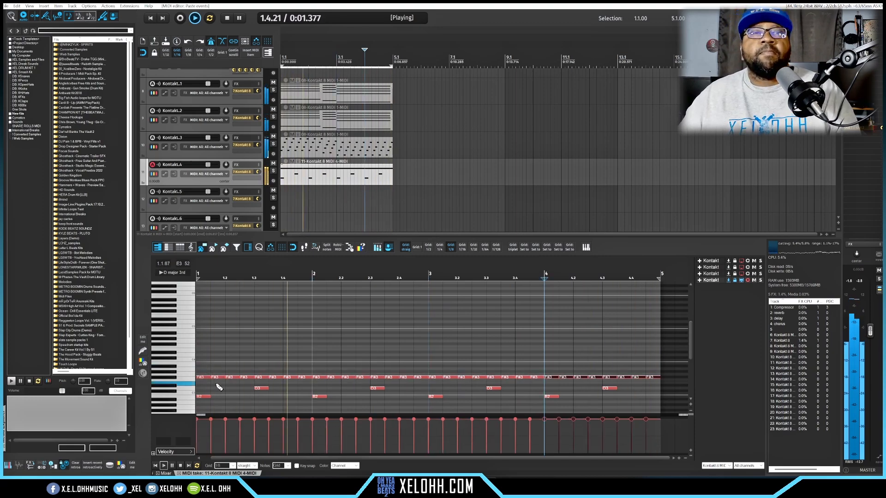
Step: Select the whole F#3 row, try it on higher pitches up to D4 and settle it on G#3
double_click(187, 378)
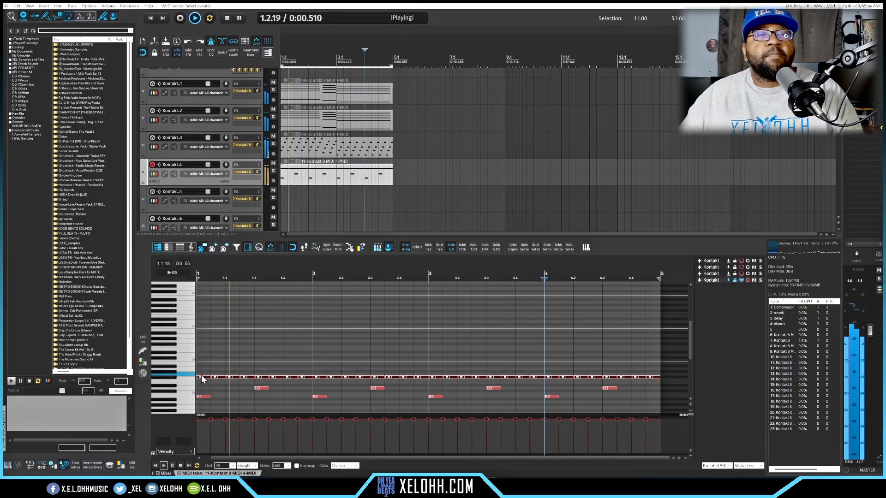
key(Up)
key(Up)
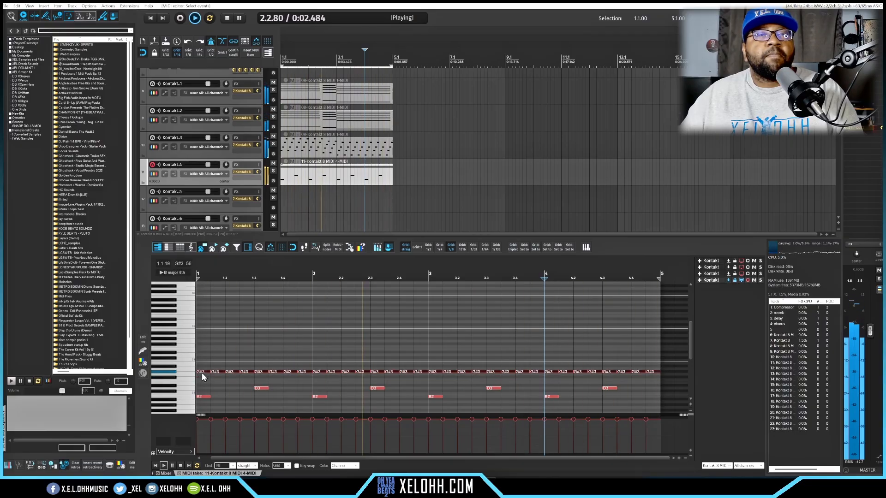
key(Up)
key(Up)
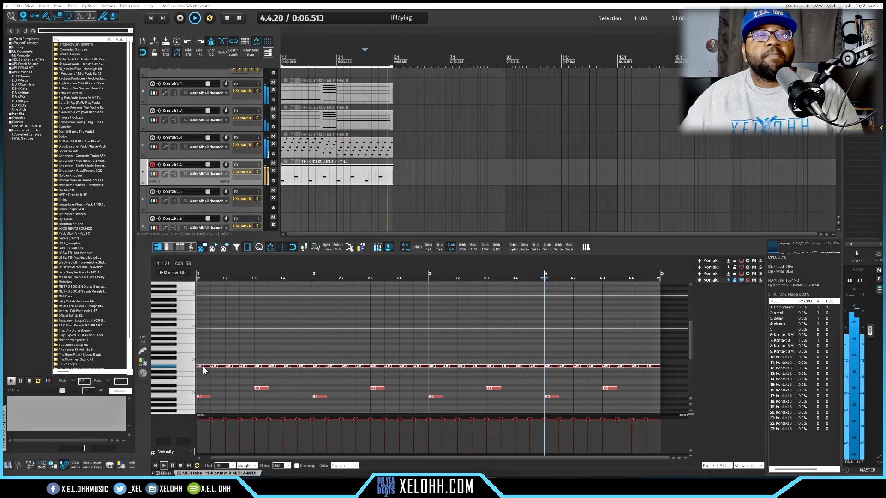
key(Up)
key(Up)
key(Up)
key(Up)
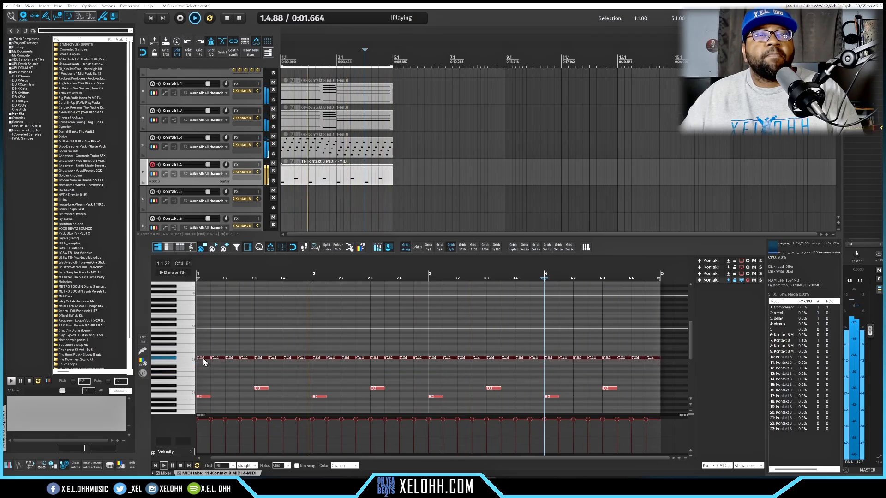
key(Up)
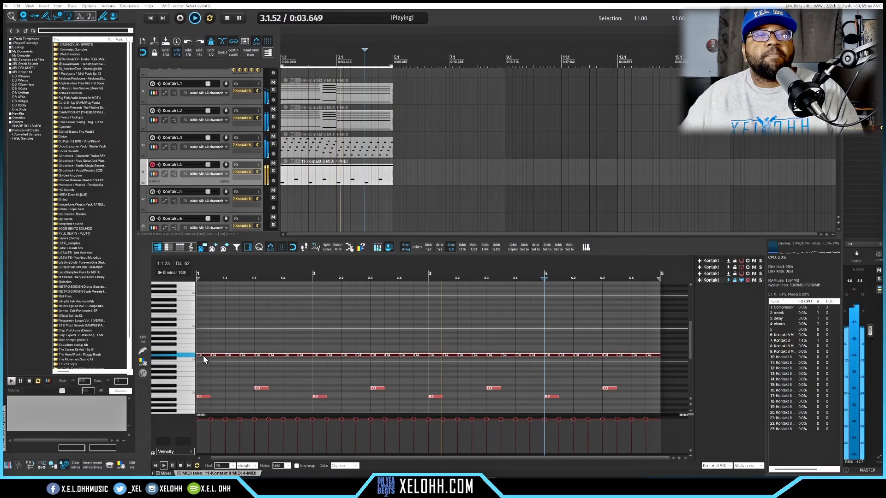
drag(204, 353, 201, 371)
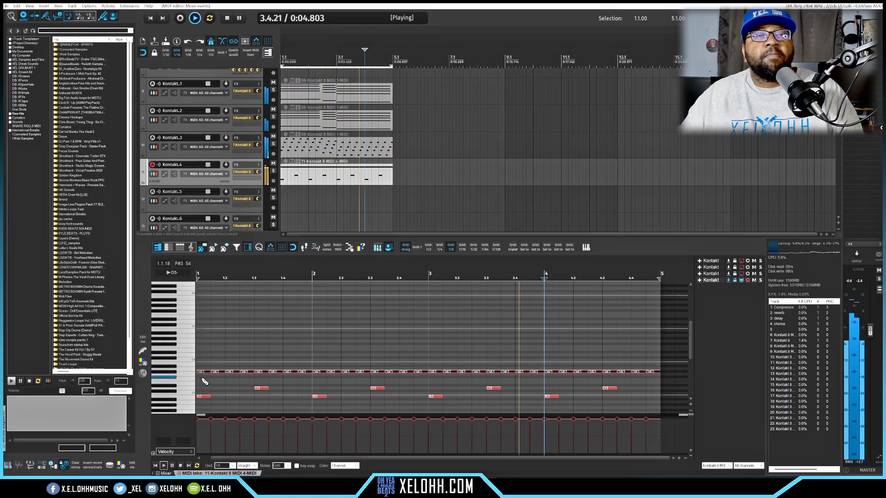
Step: Lower the velocities of the G#3 notes and randomize them with MVelocity
drag(203, 418, 204, 428)
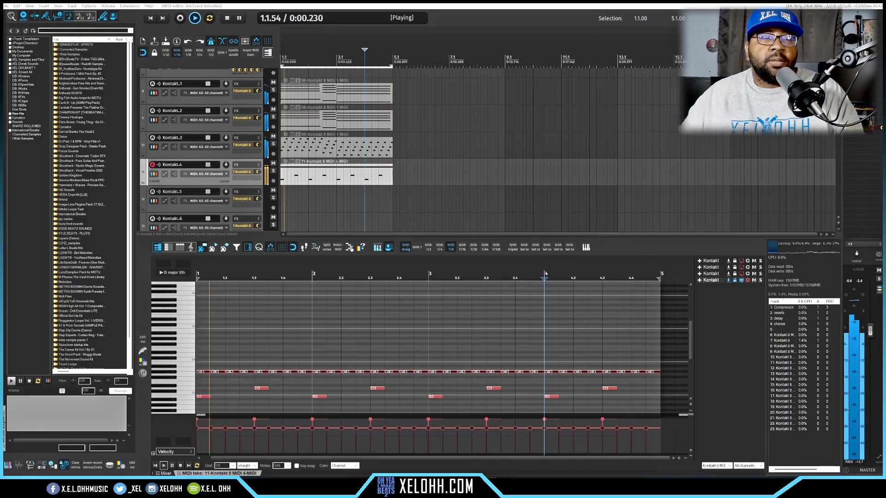
click(377, 247)
drag(377, 82, 417, 109)
drag(356, 149, 386, 156)
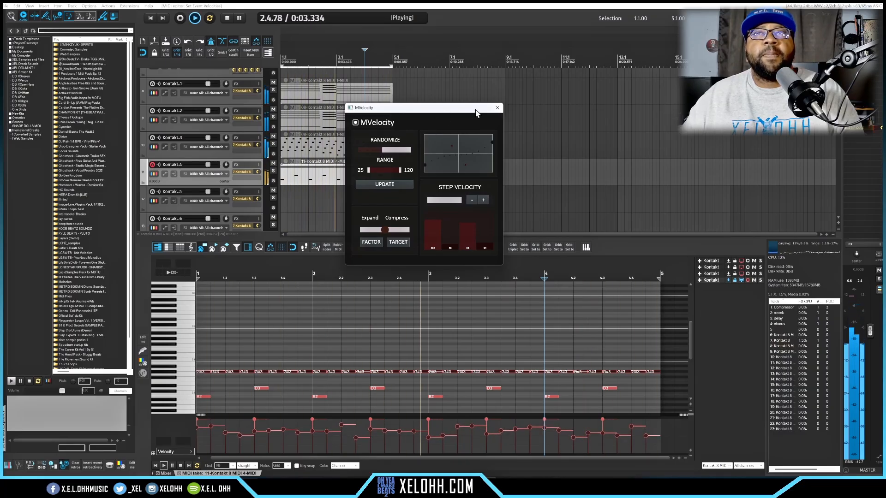
click(497, 108)
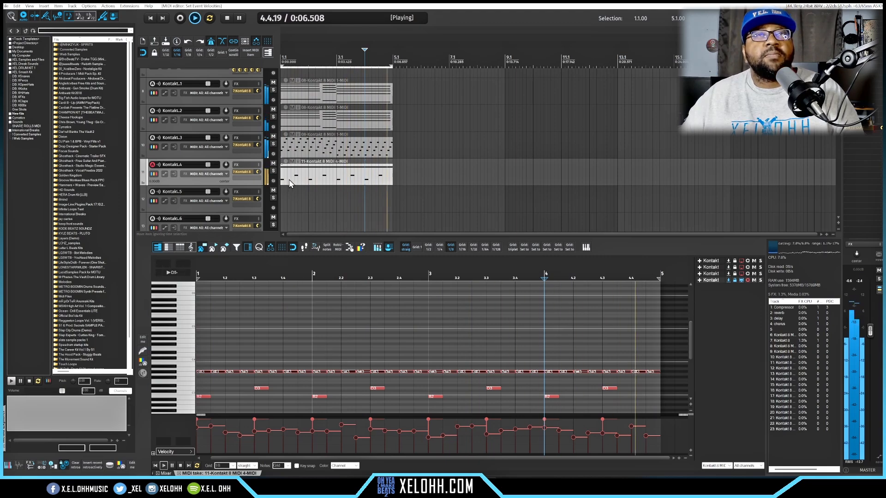
Step: Audition the Kontakt 4 drum track in solo and with all parts, and return to the mixer
click(273, 171)
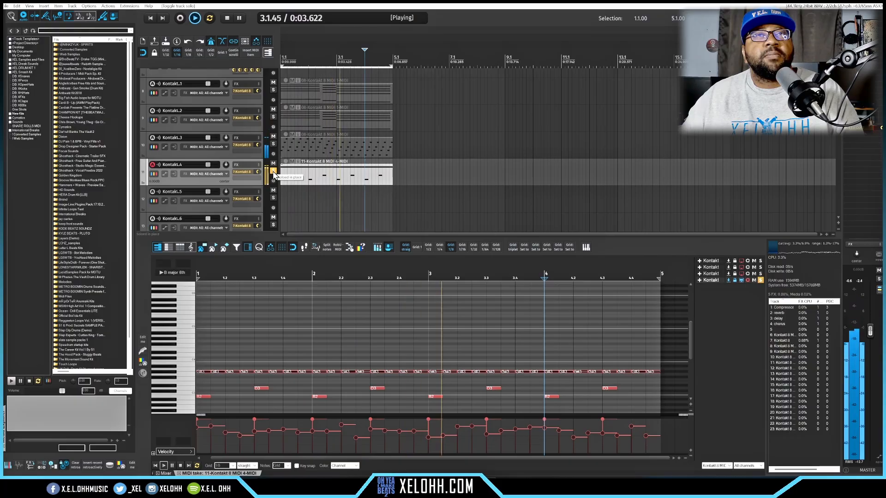
click(273, 172)
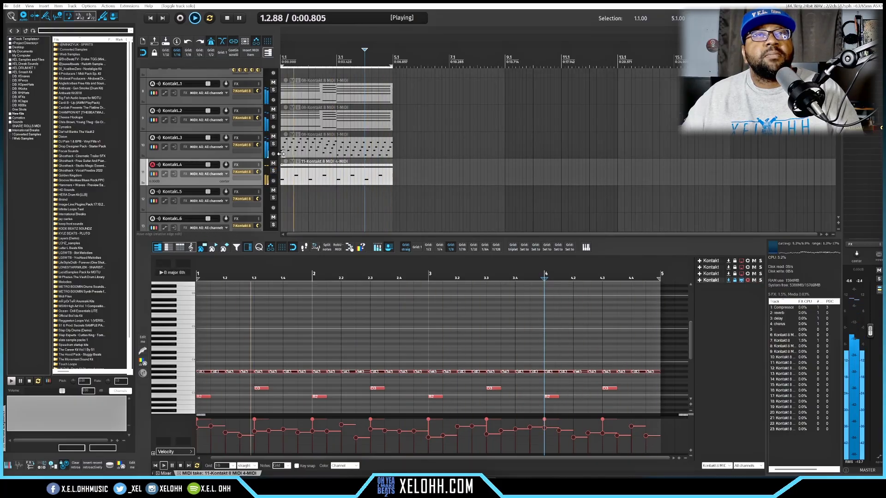
key(space)
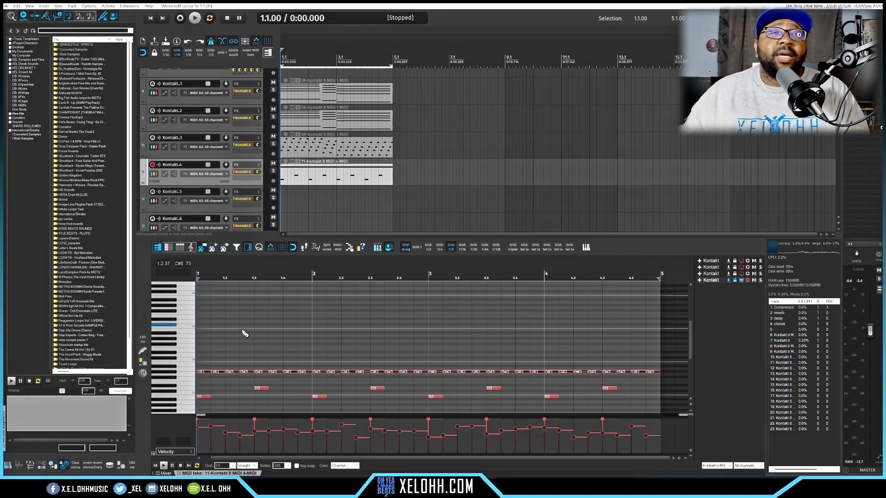
key(ctrl+m)
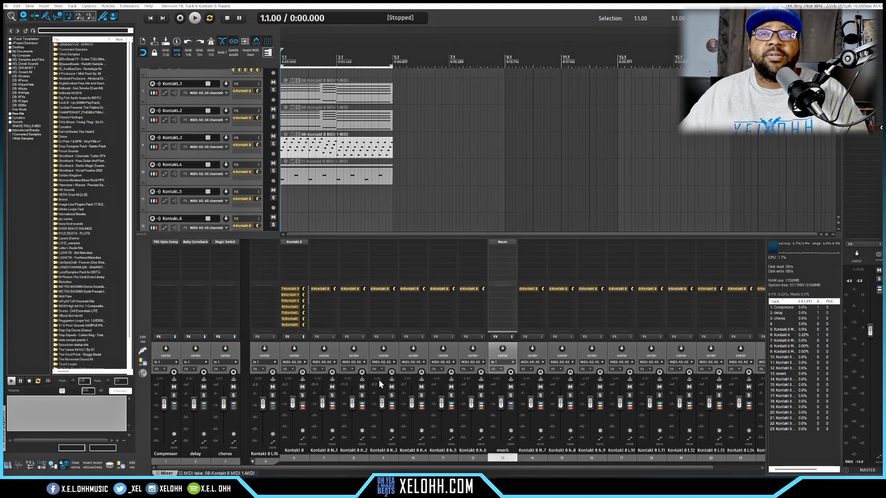
Step: Solo the Kontakt 3 arpeggio track during playback and add a send from it to the reverb track
key(space)
key(space)
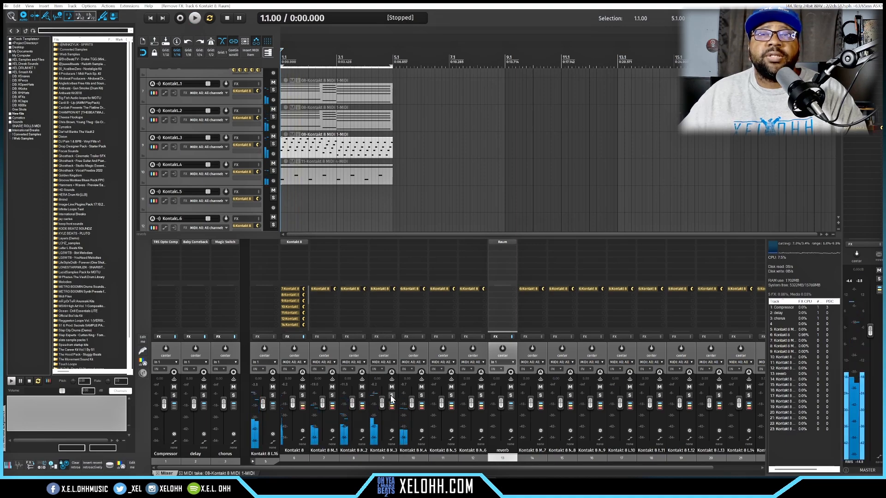
click(392, 395)
key(space)
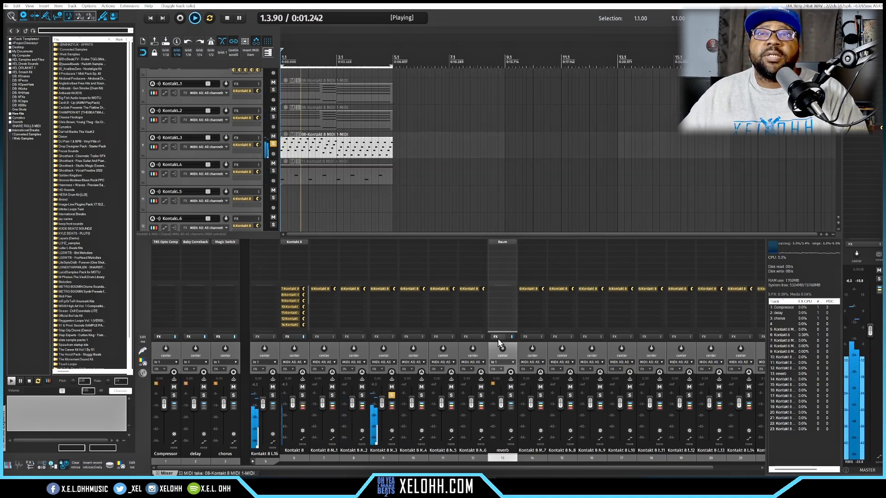
click(388, 297)
click(422, 359)
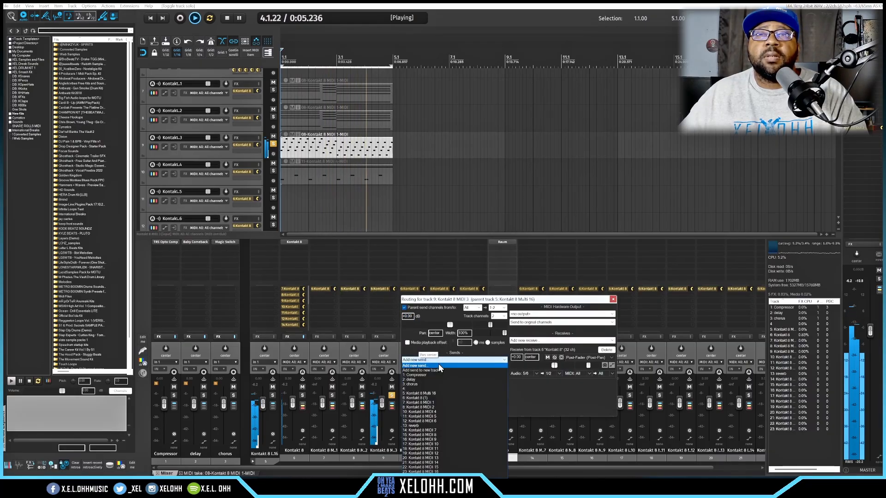
click(412, 426)
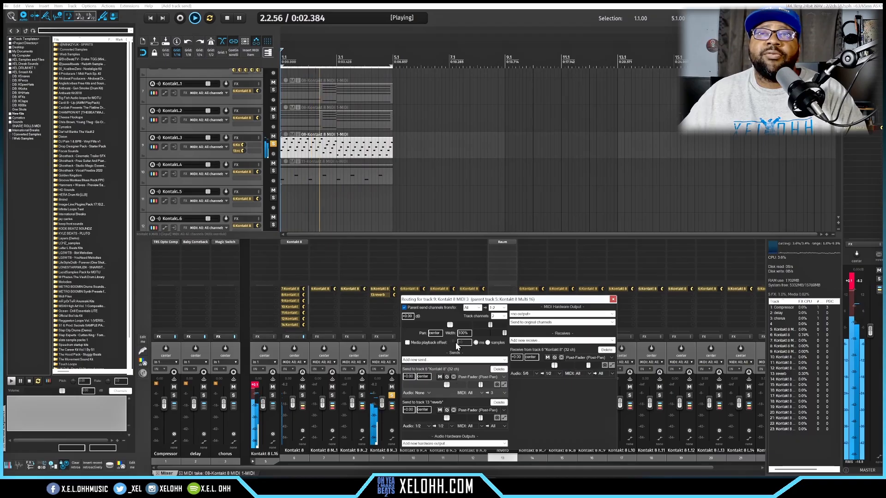
Step: Open the Raum plugin on the reverb track and load its Creative factory preset Firm Grip
click(502, 243)
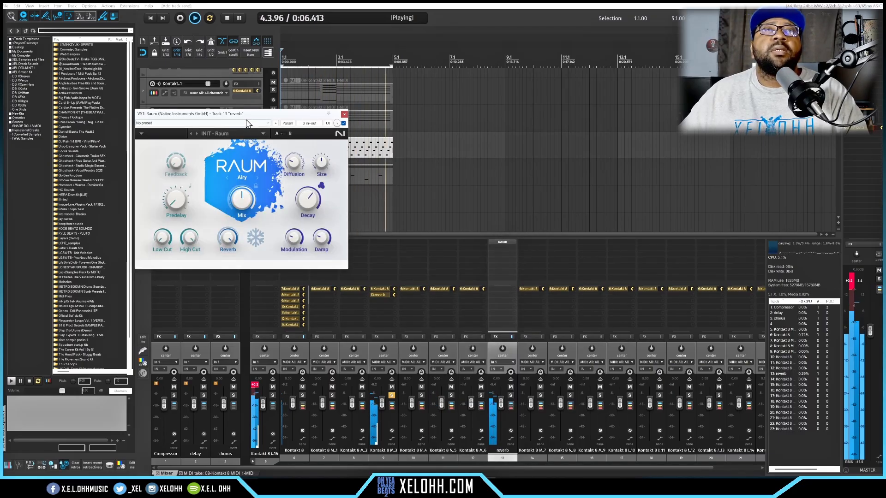
drag(241, 113, 370, 122)
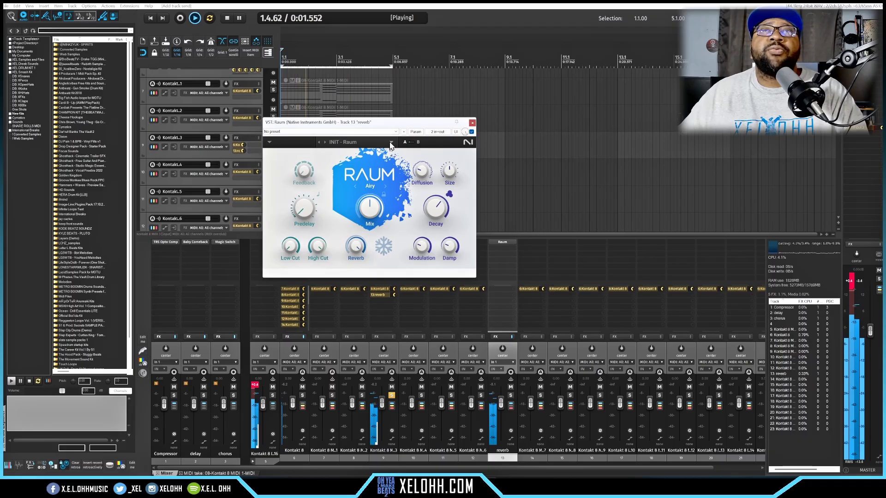
click(391, 143)
mouse_move(359, 156)
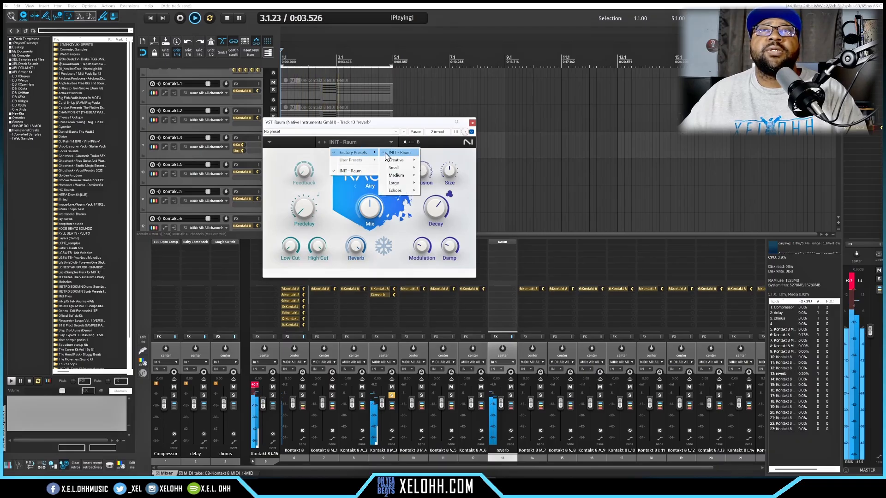
mouse_move(398, 162)
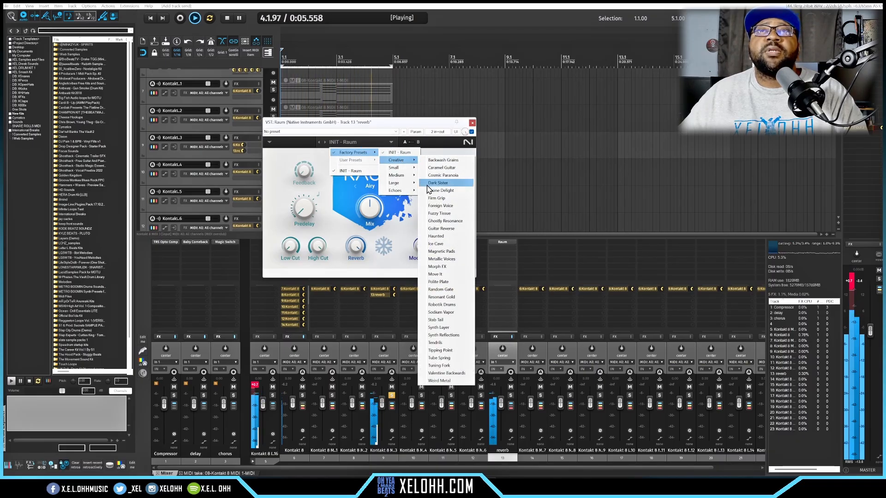
click(437, 199)
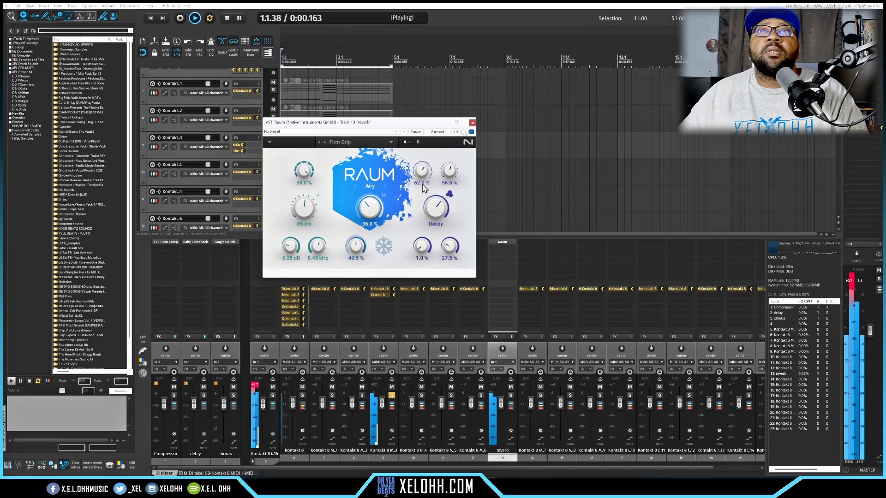
Step: Audition Raum's Dark Sister preset, switch to Ice Cave, close the plugin and stop playback
click(392, 144)
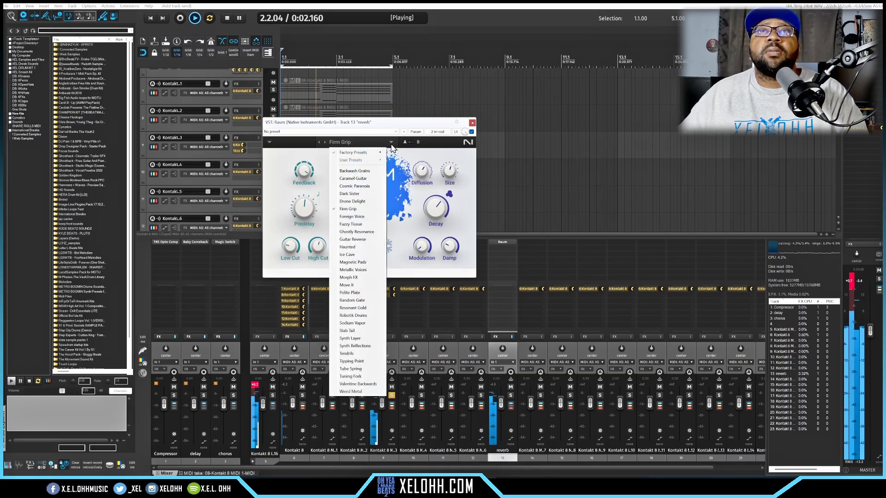
click(368, 194)
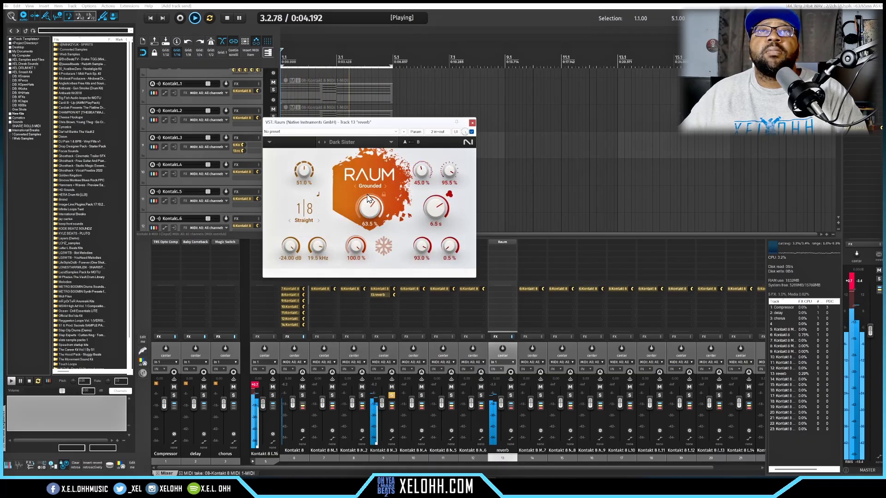
click(372, 147)
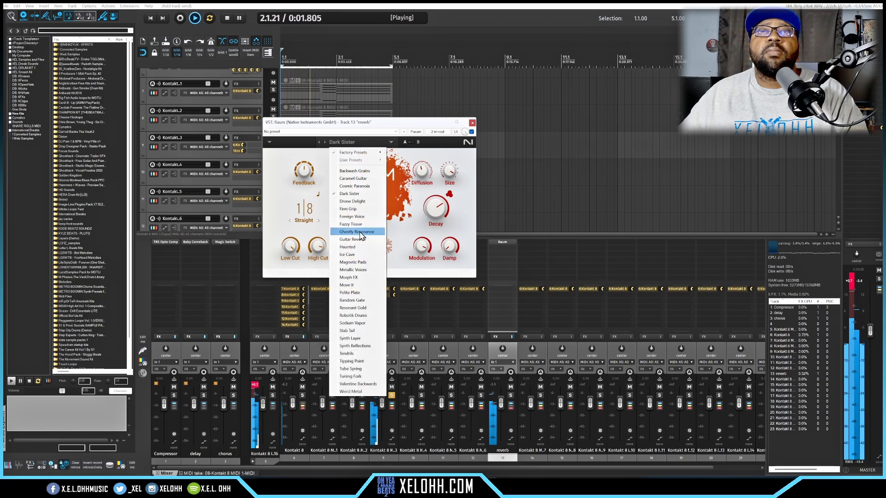
click(360, 256)
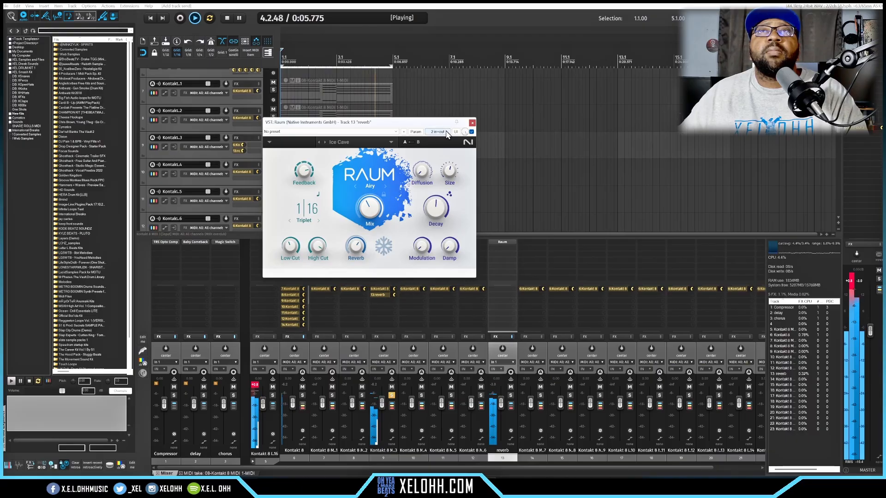
click(472, 123)
key(space)
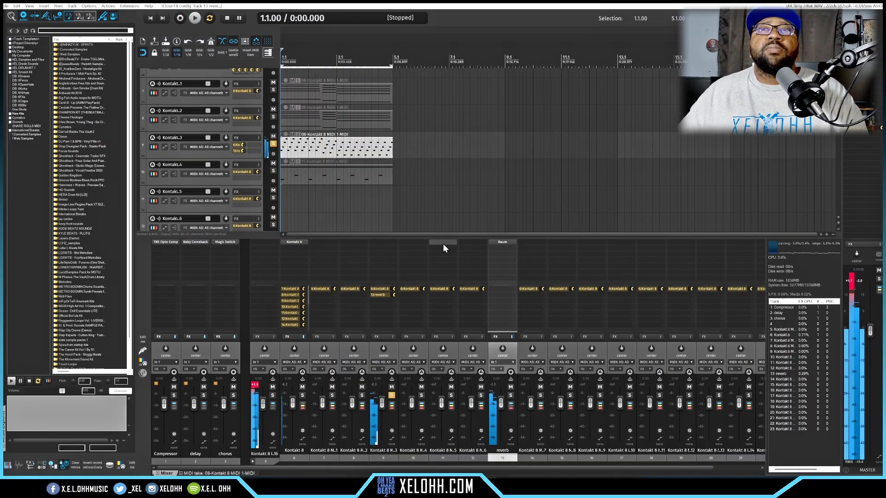